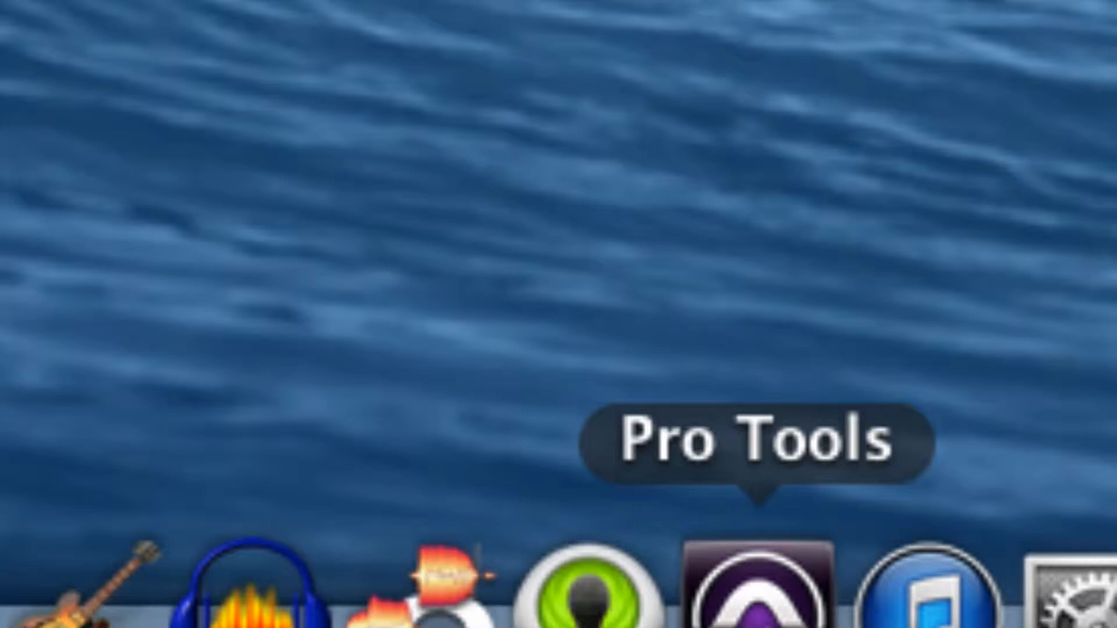
Step: Launch Pro Tools and bring it to the front
{"action": "left_click", "coordinate": [757, 582]}
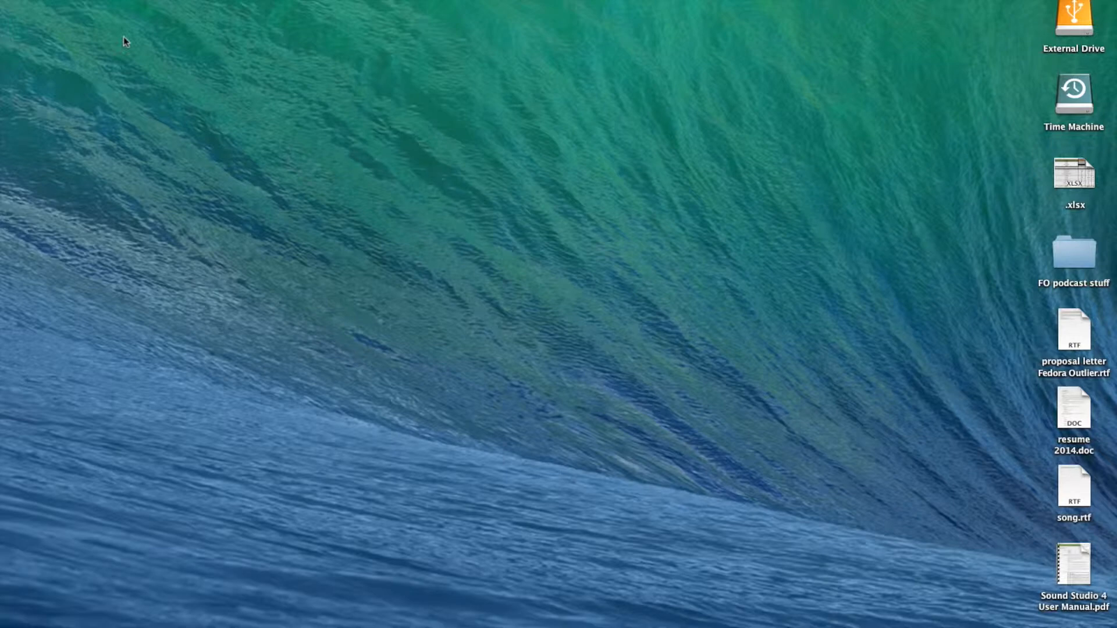
{"action": "key", "text": "super+Tab"}
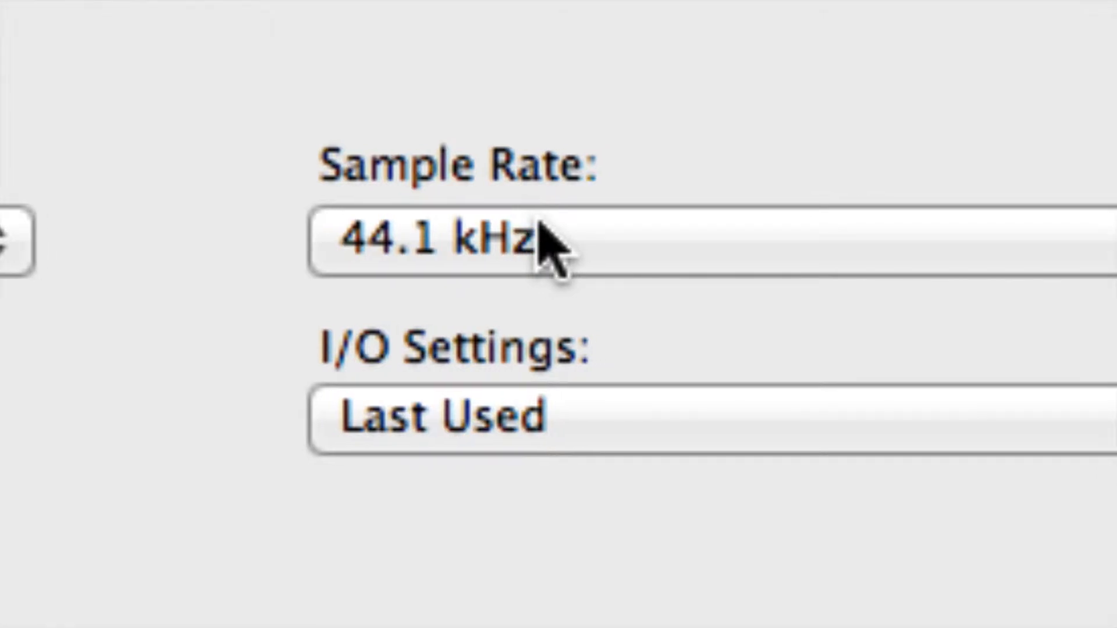
Step: Review the sample rate and I/O settings choices for a new session and leave the dialog
{"action": "left_click", "coordinate": [541, 239]}
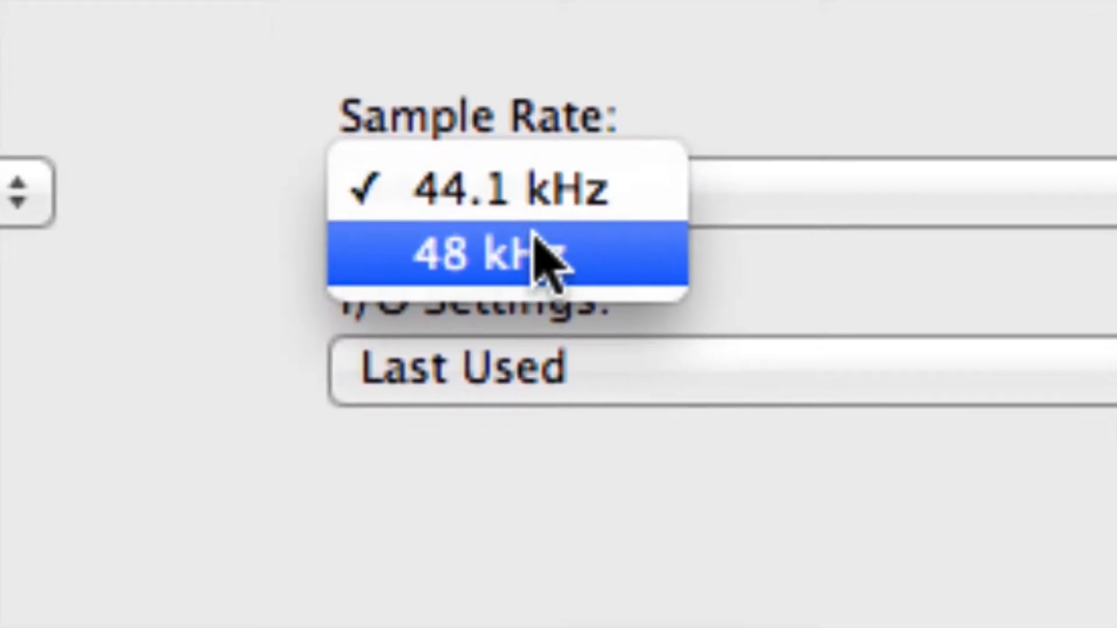
{"action": "left_click", "coordinate": [553, 236]}
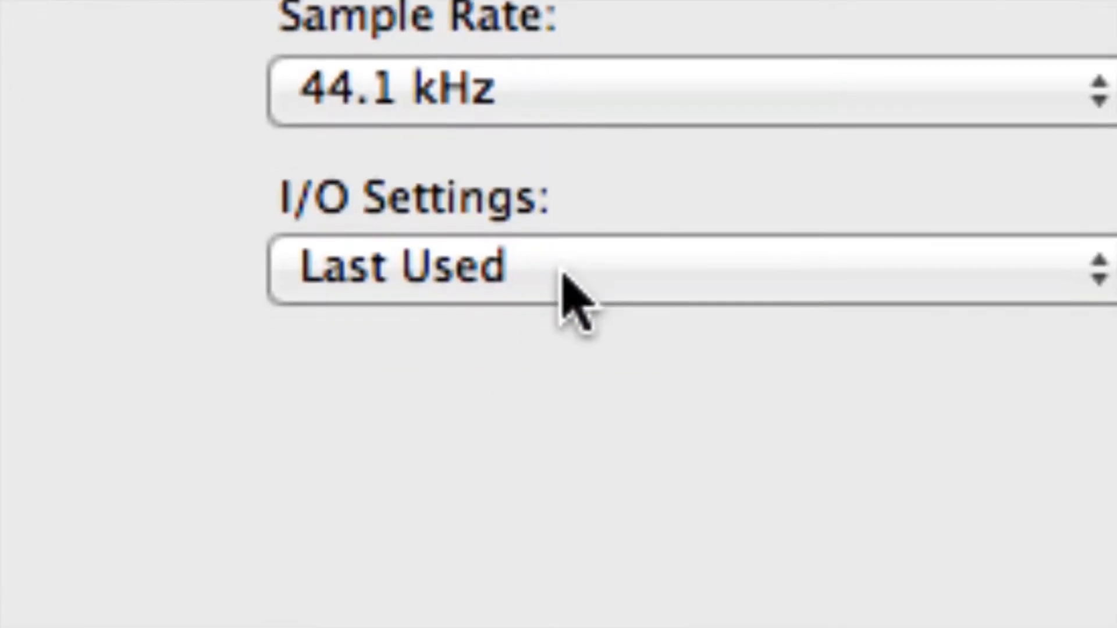
{"action": "left_click", "coordinate": [561, 309]}
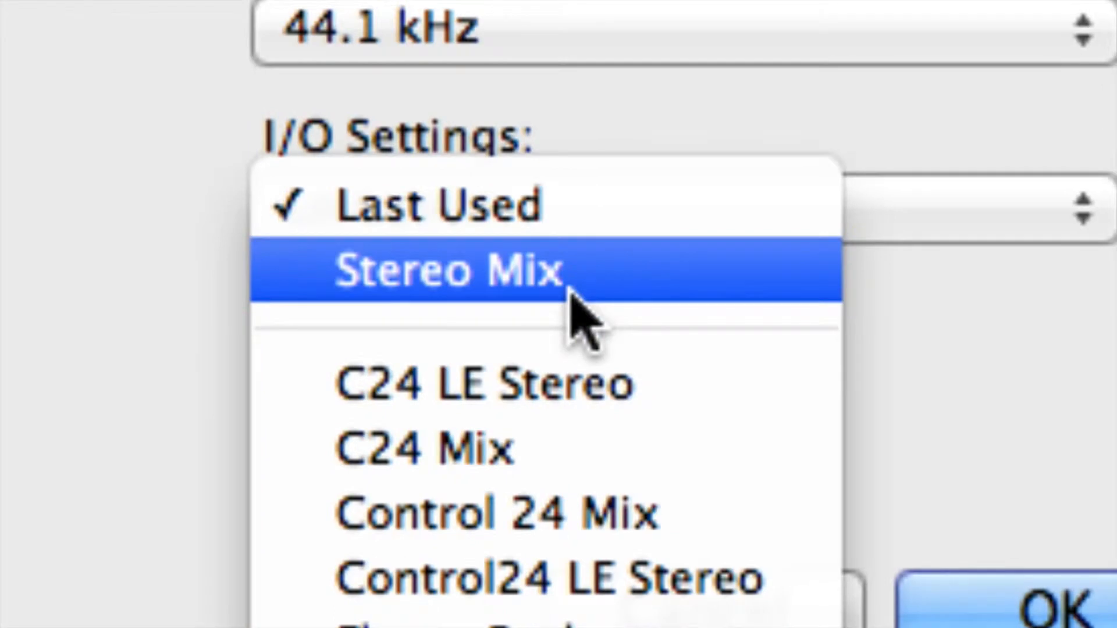
{"action": "left_click", "coordinate": [570, 308]}
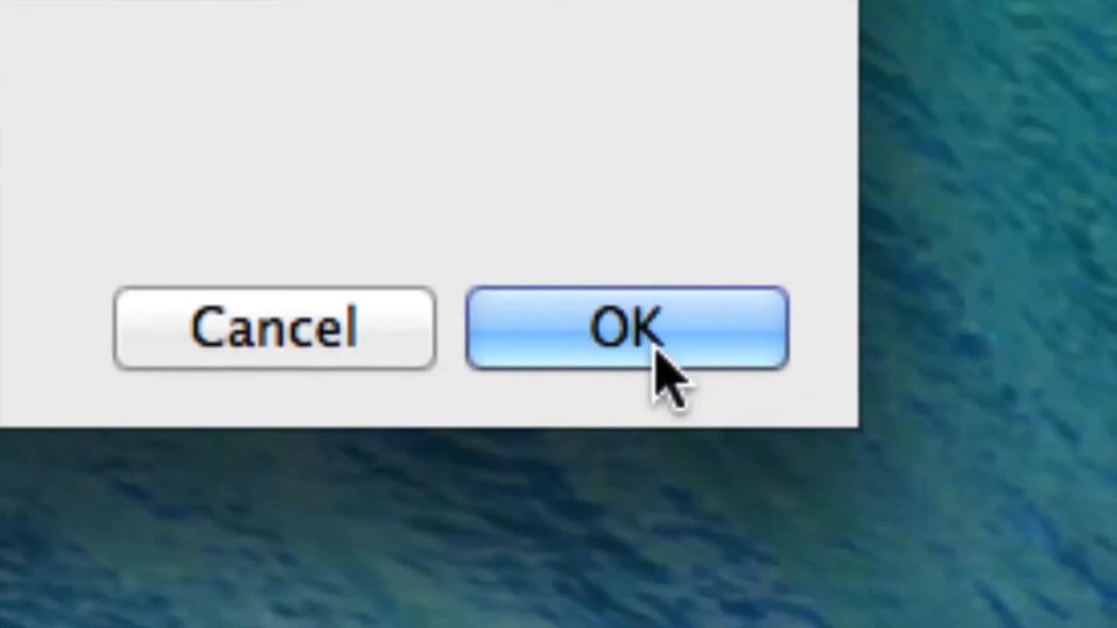
{"action": "left_click", "coordinate": [1082, 622]}
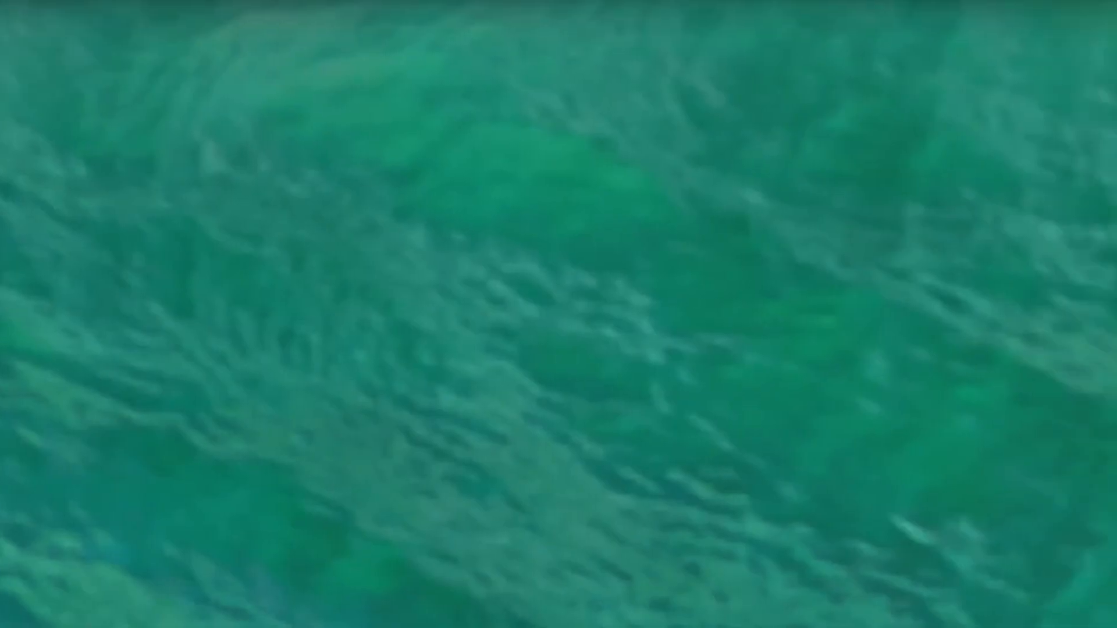
Step: Open the recent session Nine Pound Hammer.ptx
{"action": "left_click", "coordinate": [119, 0]}
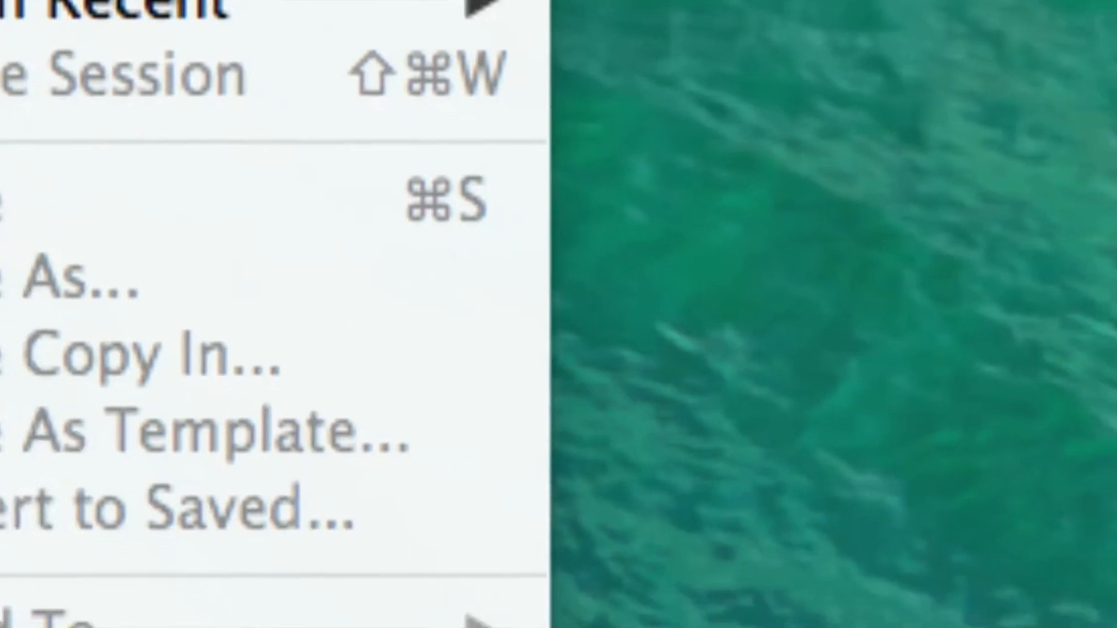
{"action": "mouse_move", "coordinate": [445, 182]}
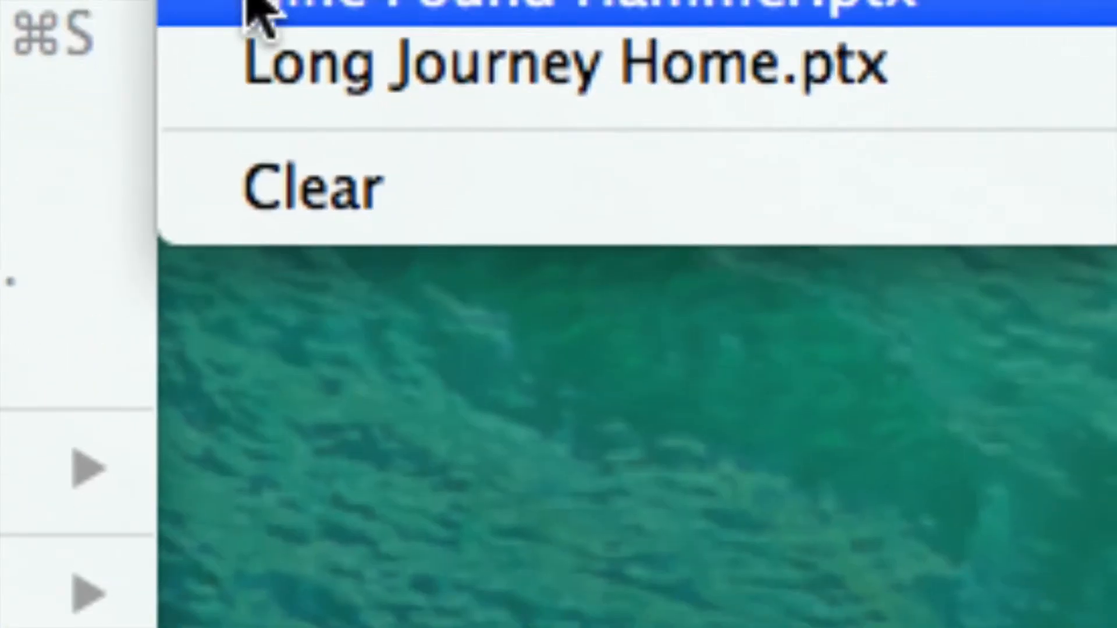
{"action": "left_click", "coordinate": [259, 8]}
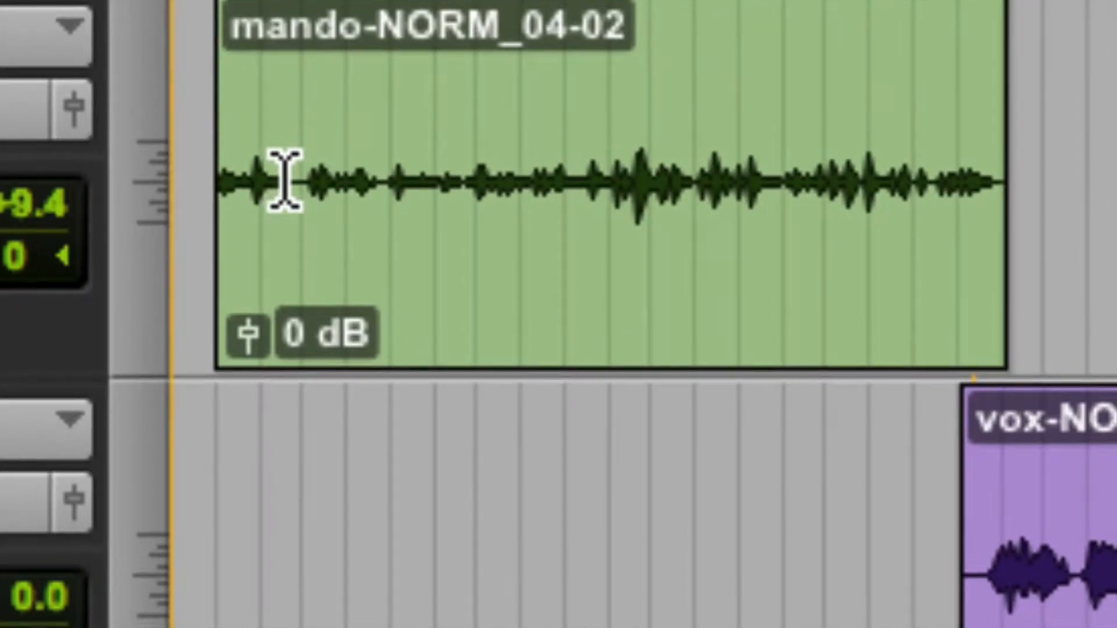
Step: Try deleting a selected section at the start of the mando clip, and undo the deletion
{"action": "left_click_drag", "start_coordinate": [347, 180], "coordinate": [196, 198]}
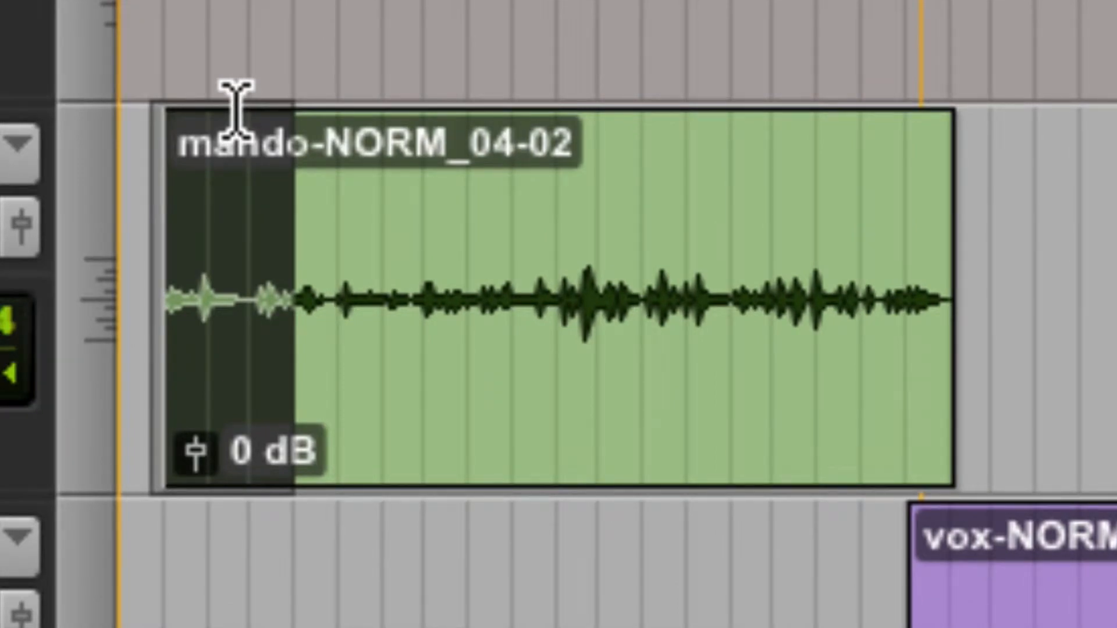
{"action": "key", "text": "Delete"}
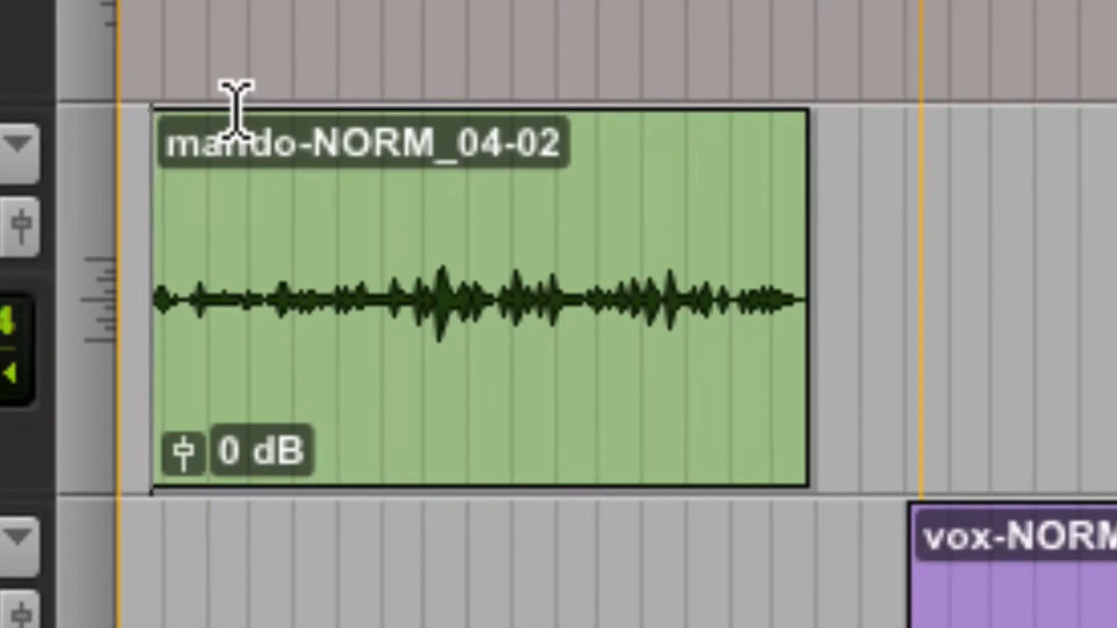
{"action": "key", "text": "ctrl+z"}
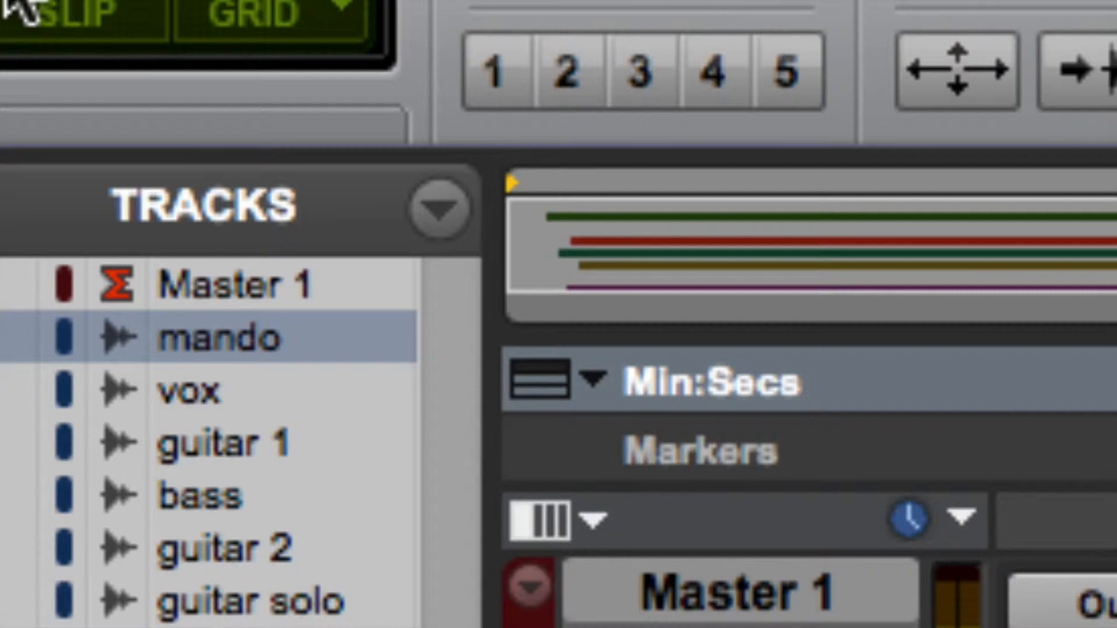
Step: Set the edit mode to Slip, try deleting the same section at the start of the mando clip, and undo it
{"action": "left_click", "coordinate": [18, 8]}
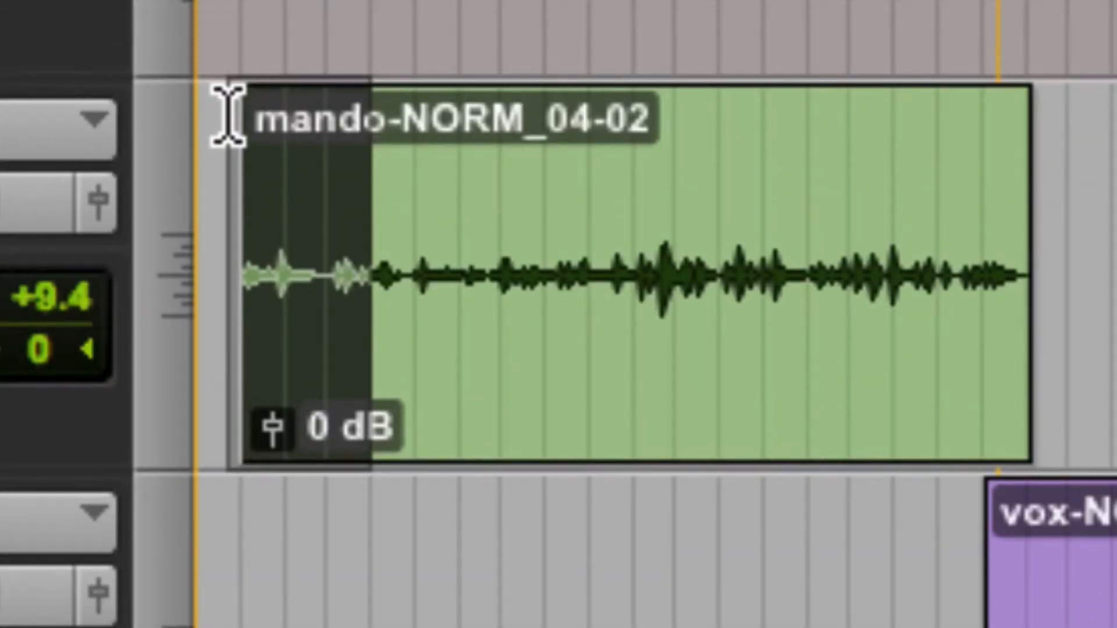
{"action": "key", "text": "Delete"}
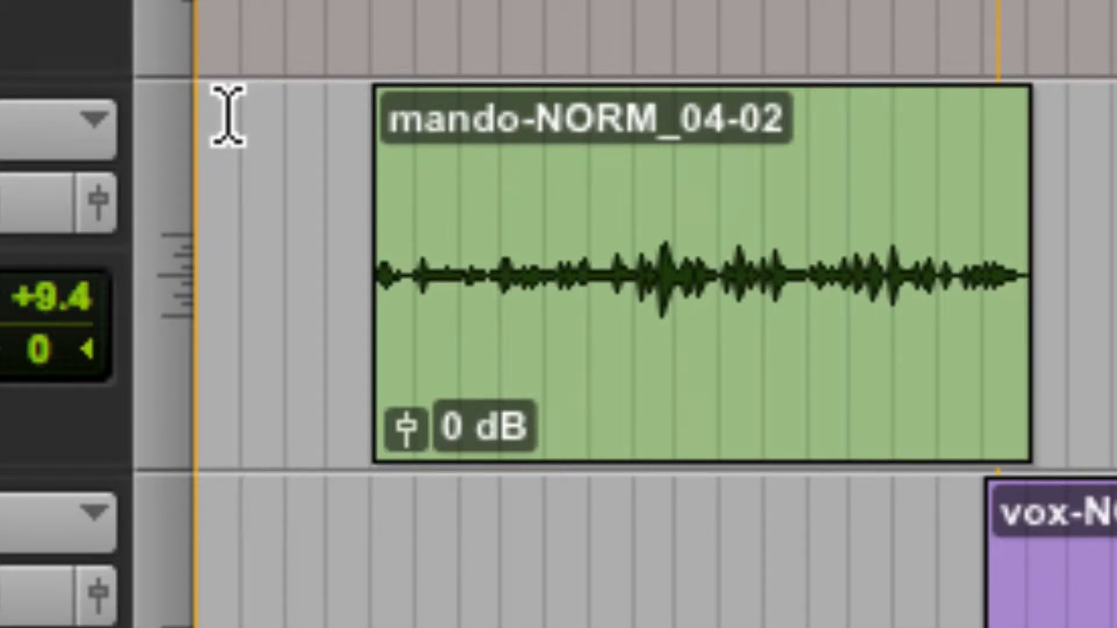
{"action": "key", "text": "ctrl+z"}
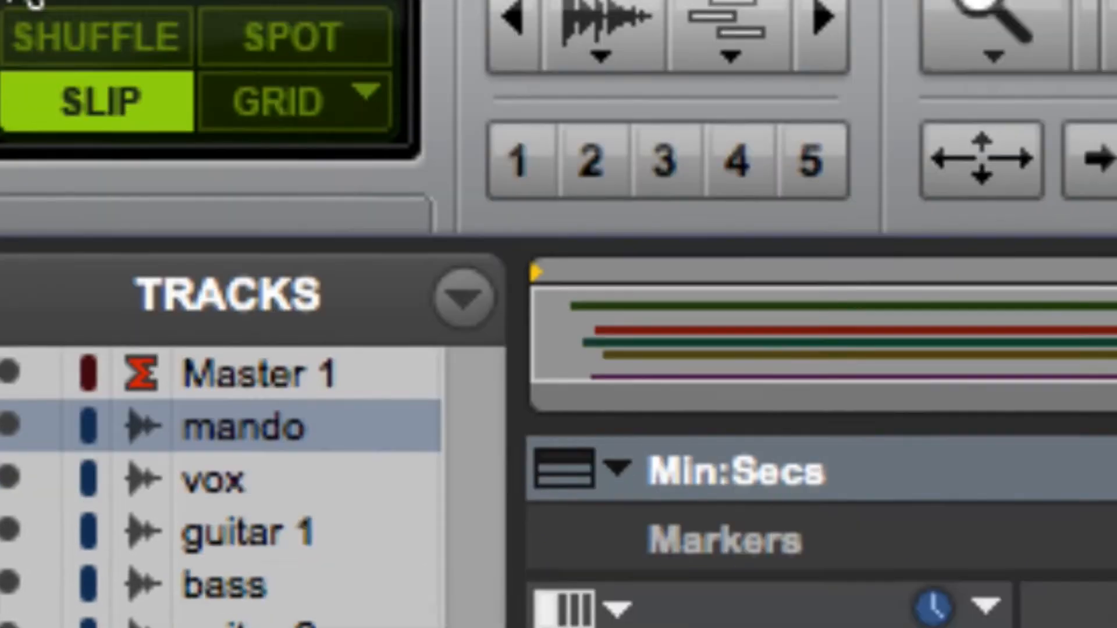
Step: Cycle the edit mode through Grid and Spot and back to Slip
{"action": "key", "text": "F4"}
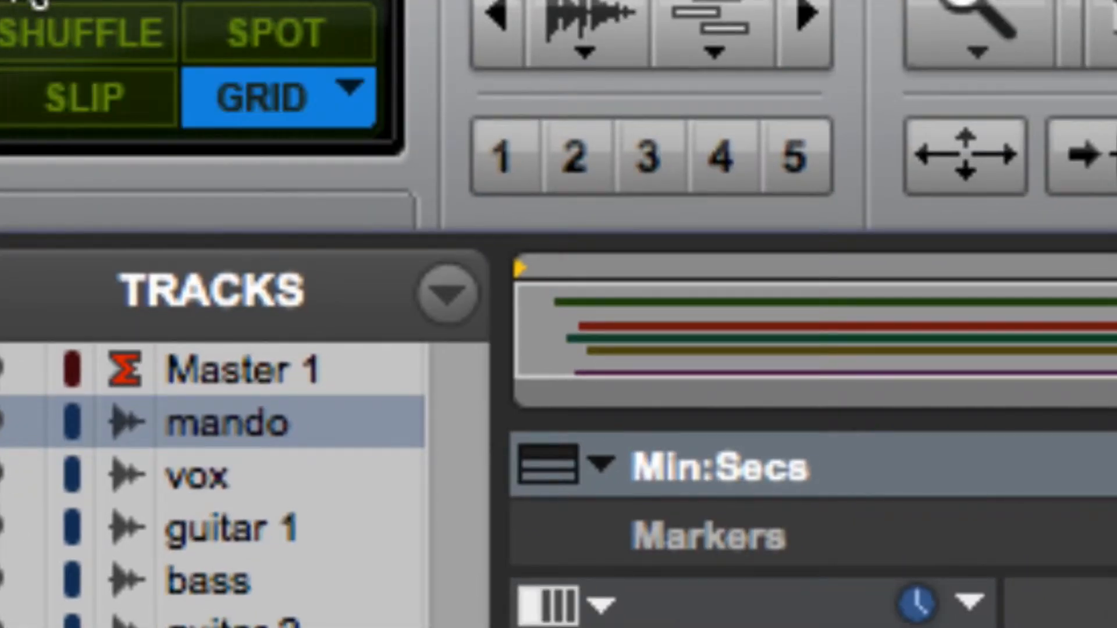
{"action": "key", "text": "F3"}
{"action": "key", "text": "F2"}
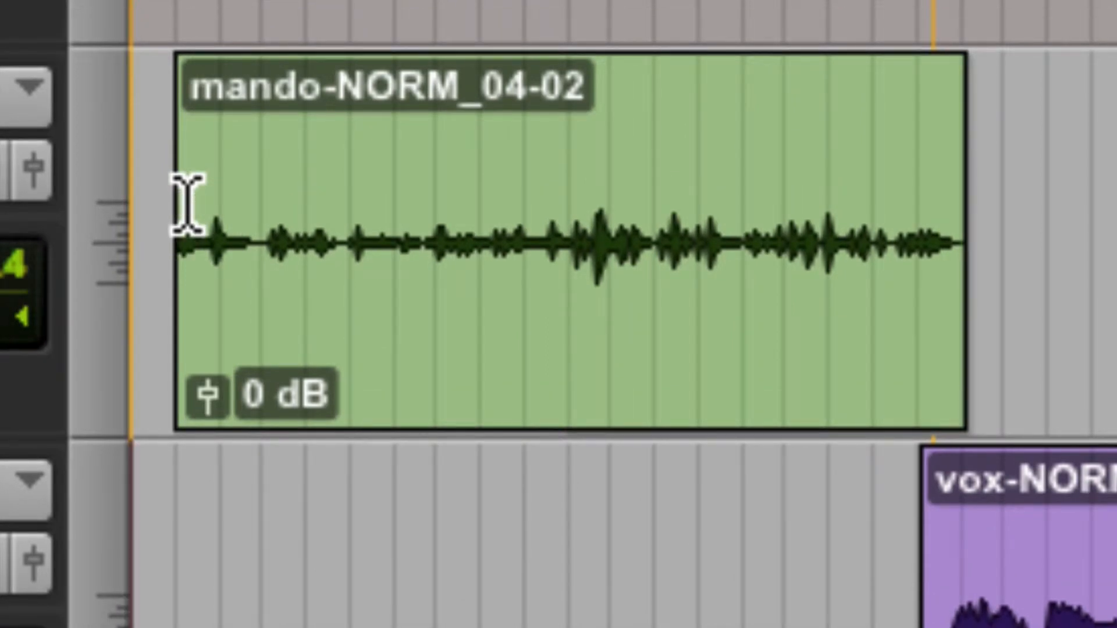
Step: Try selecting whole clips on the mando and guitar 1 tracks
{"action": "double_click", "coordinate": [186, 203]}
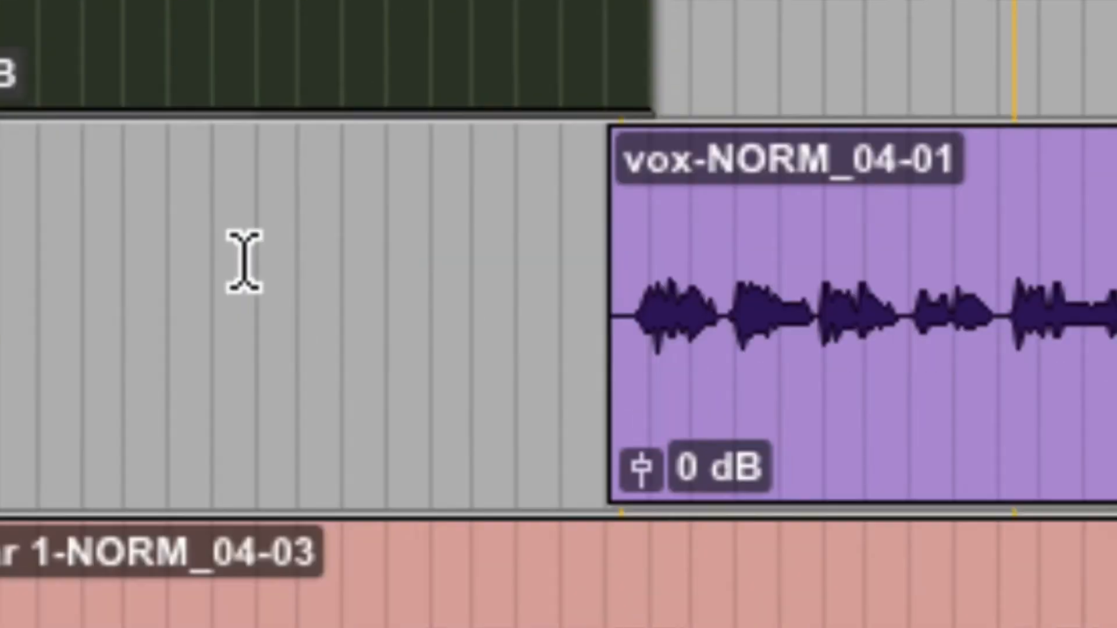
{"action": "double_click", "coordinate": [541, 624]}
{"action": "key", "text": "ctrl+Tab"}
{"action": "left_click", "coordinate": [199, 207]}
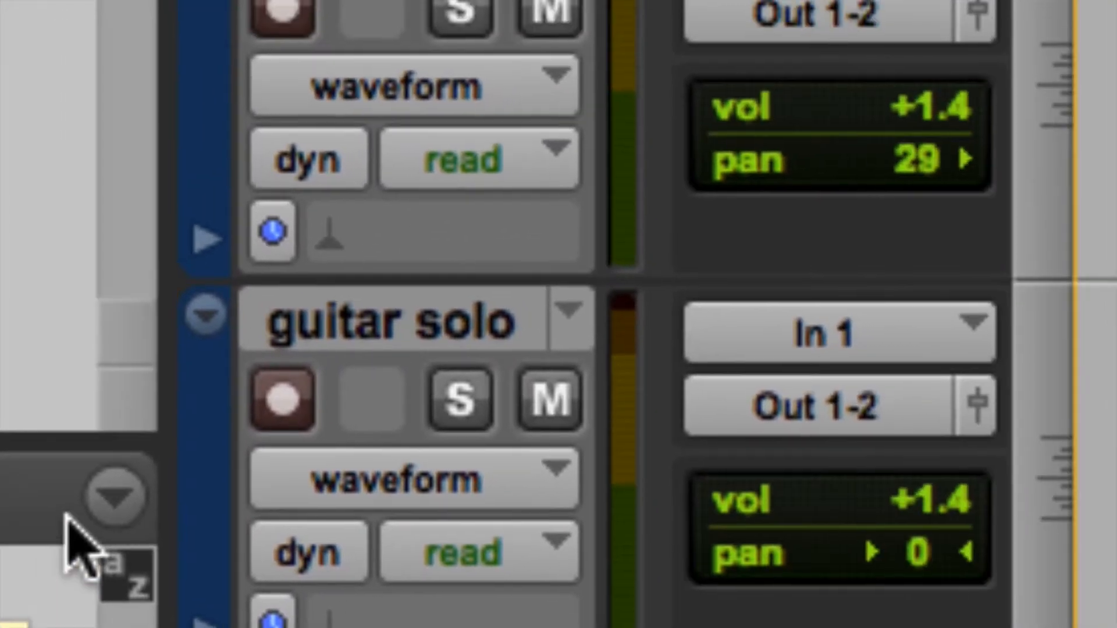
Step: Start a new track group and remove mando from its member tracks
{"action": "left_click", "coordinate": [100, 504]}
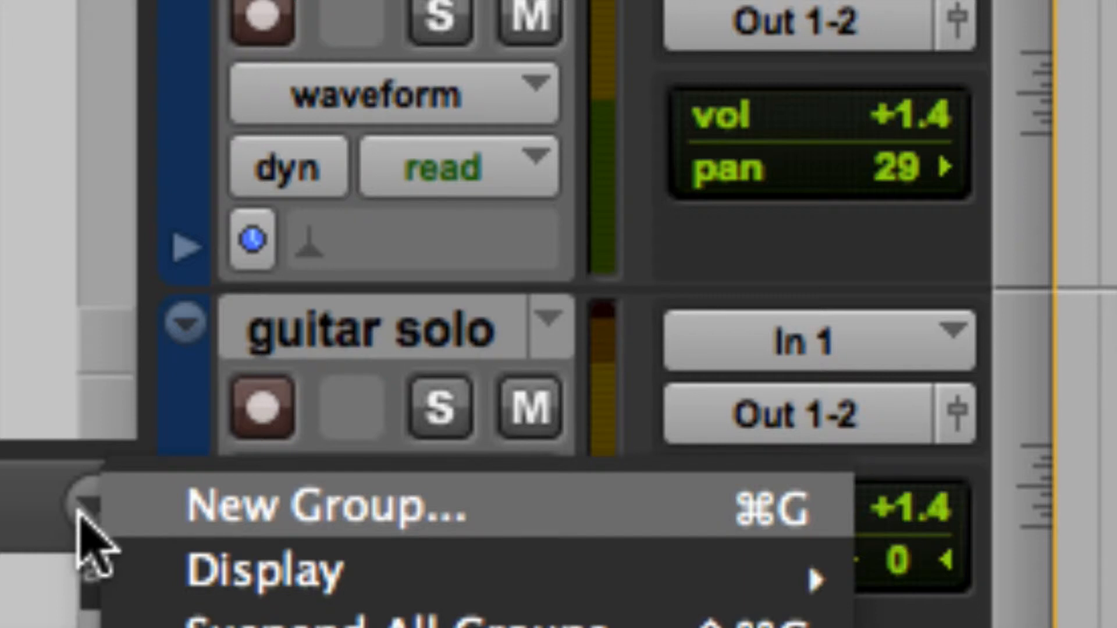
{"action": "left_click", "coordinate": [82, 514]}
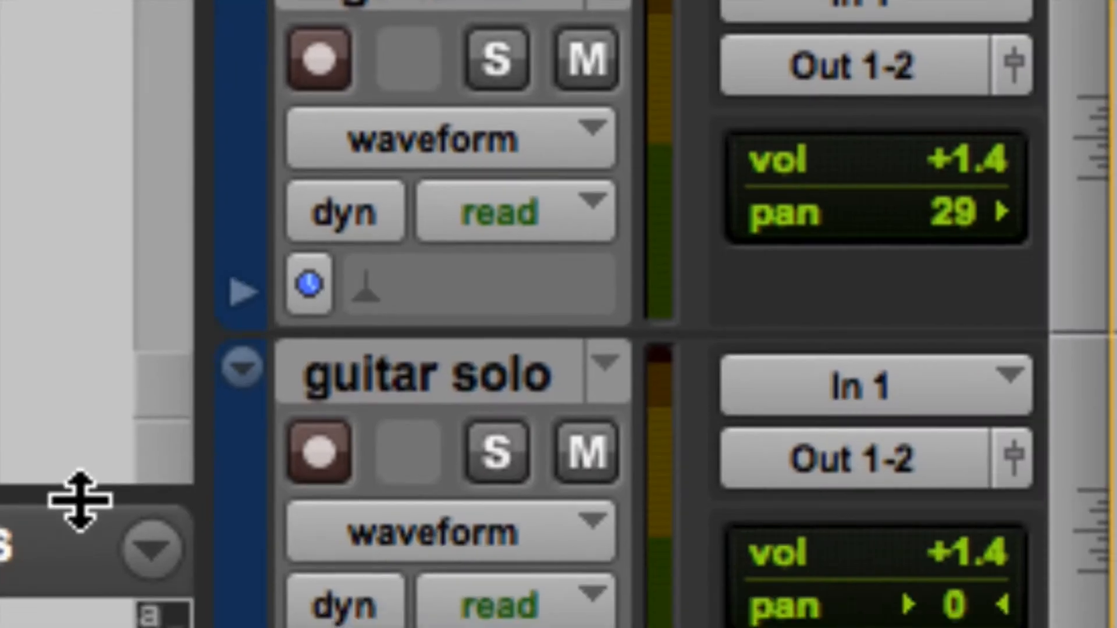
{"action": "left_click", "coordinate": [92, 507]}
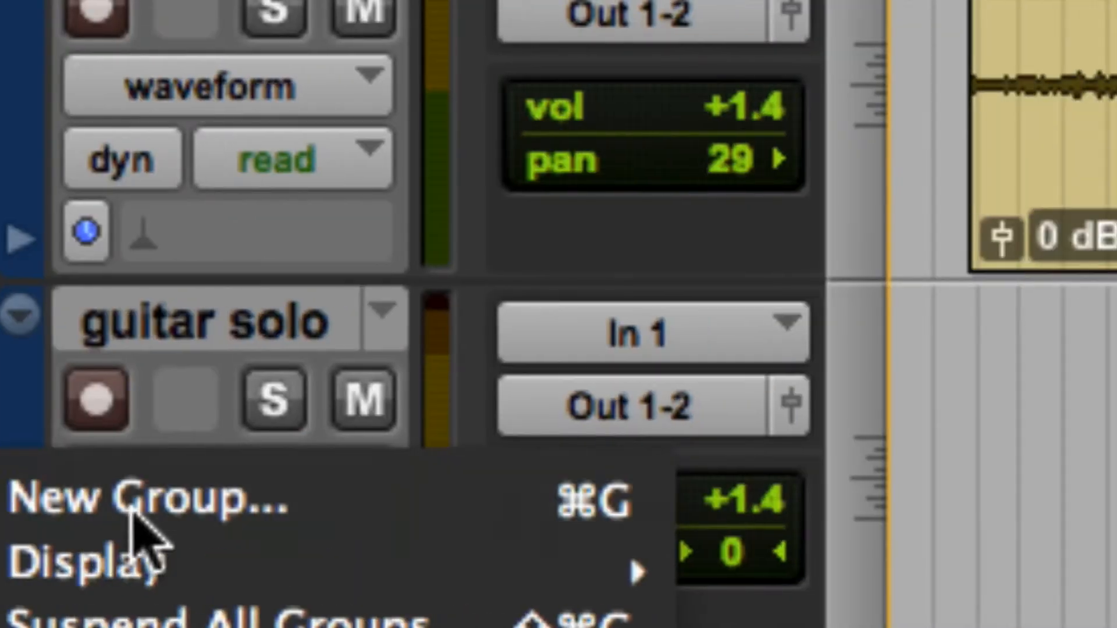
{"action": "left_click", "coordinate": [326, 504]}
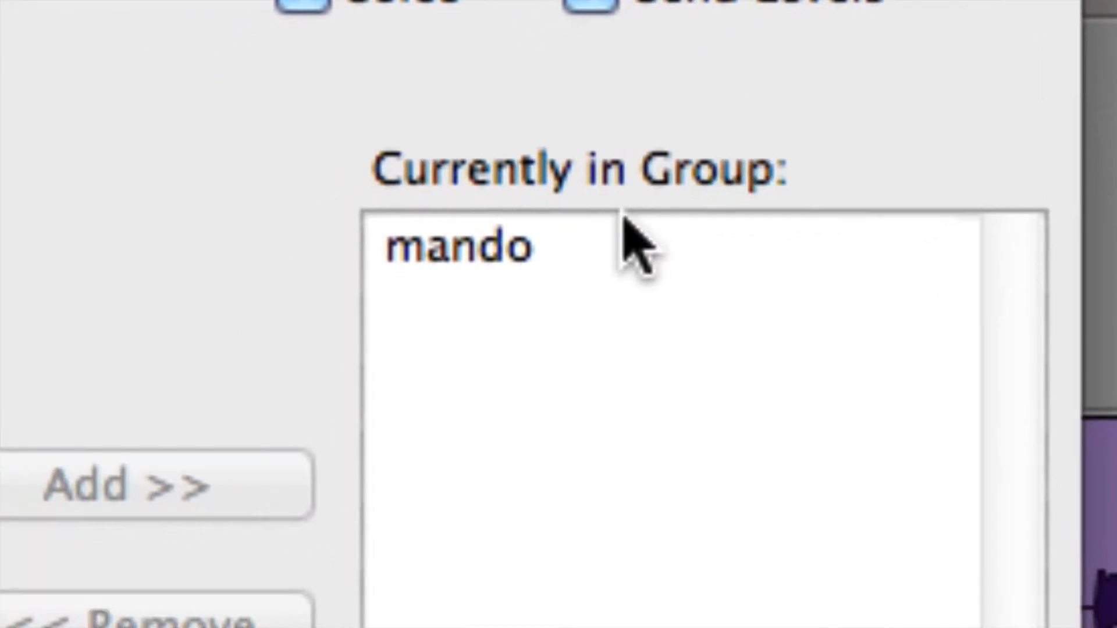
{"action": "left_click", "coordinate": [547, 247]}
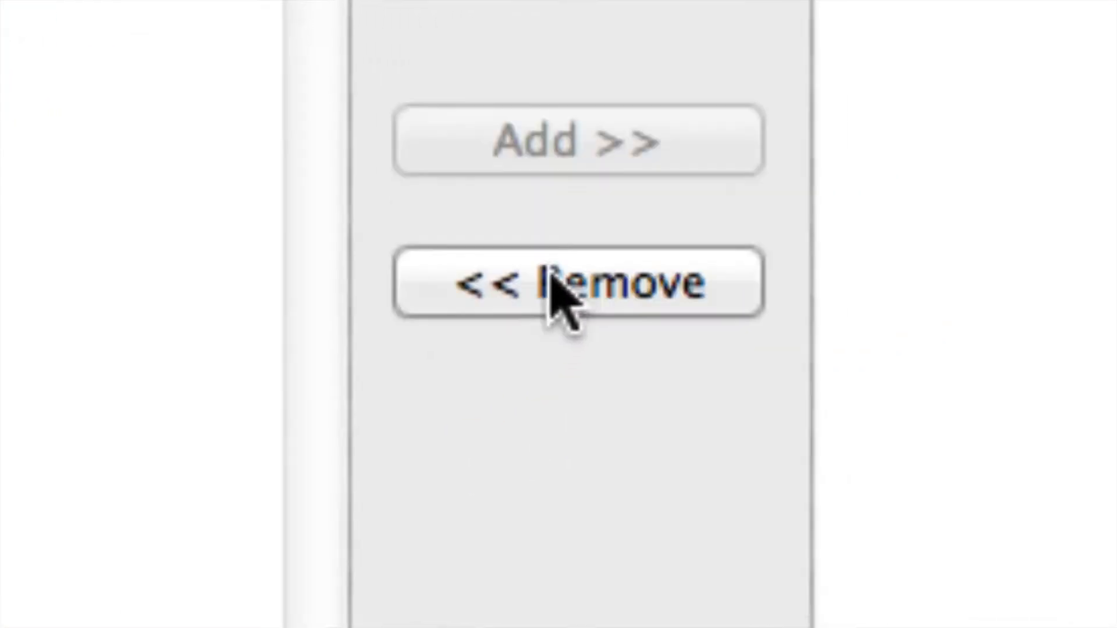
{"action": "left_click", "coordinate": [551, 274]}
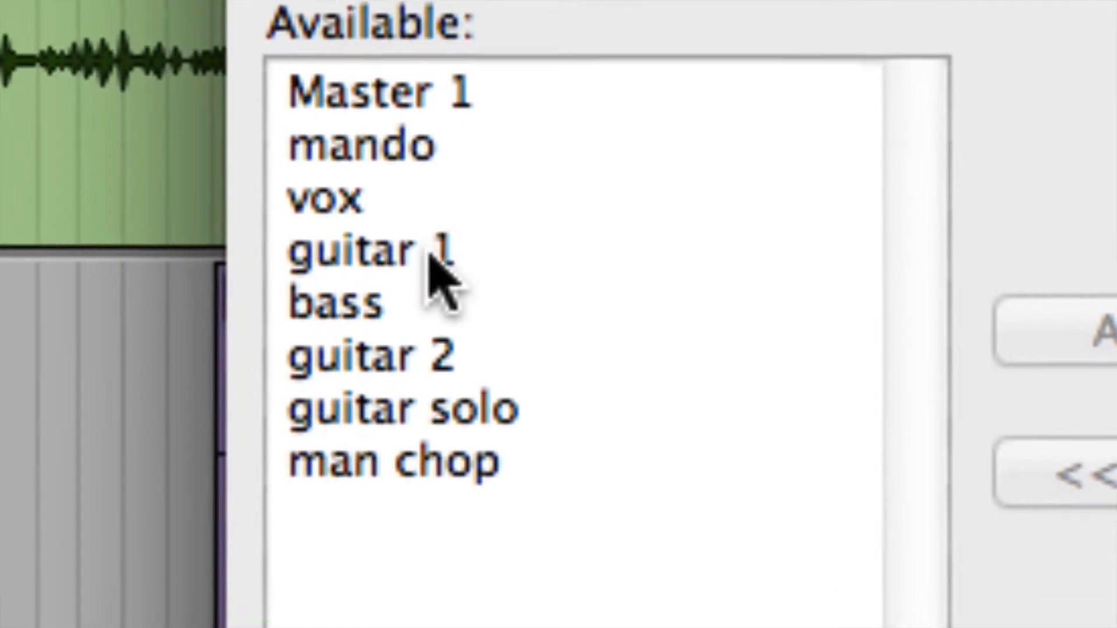
Step: Add the guitar 1 and guitar 2 tracks to the new group and create it
{"action": "left_click", "coordinate": [387, 288]}
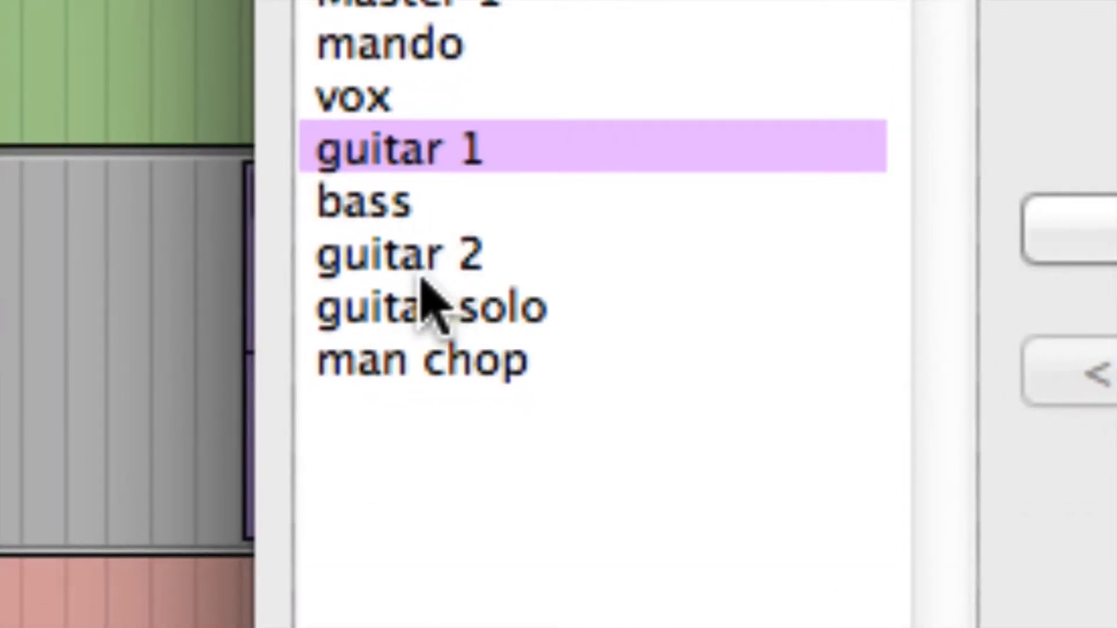
{"action": "left_click", "coordinate": [420, 269], "text": "shift"}
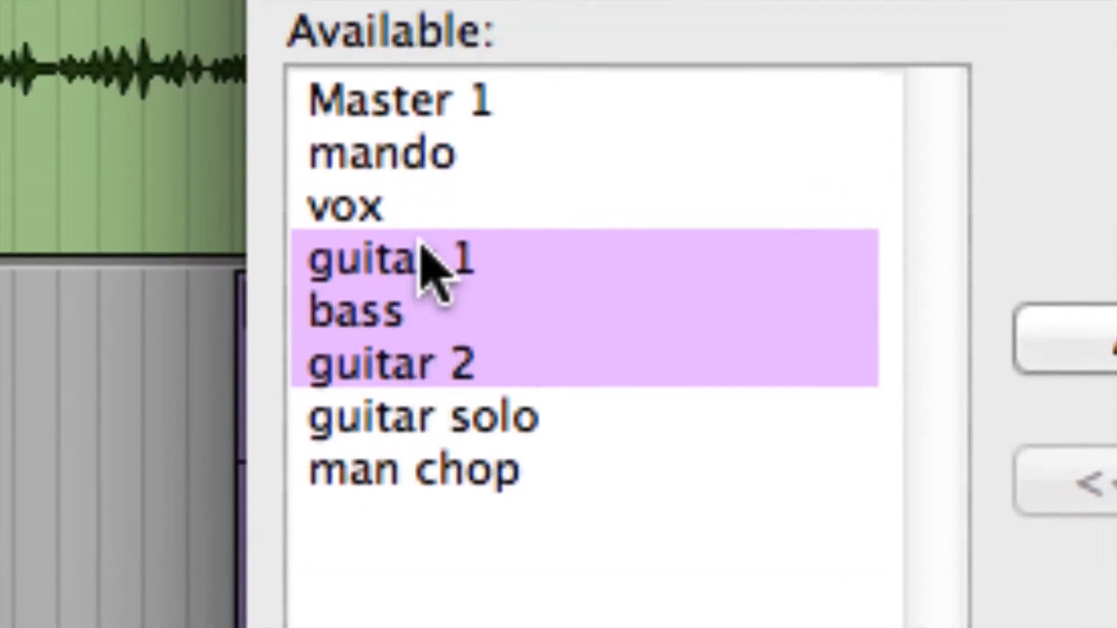
{"action": "left_click", "coordinate": [432, 140]}
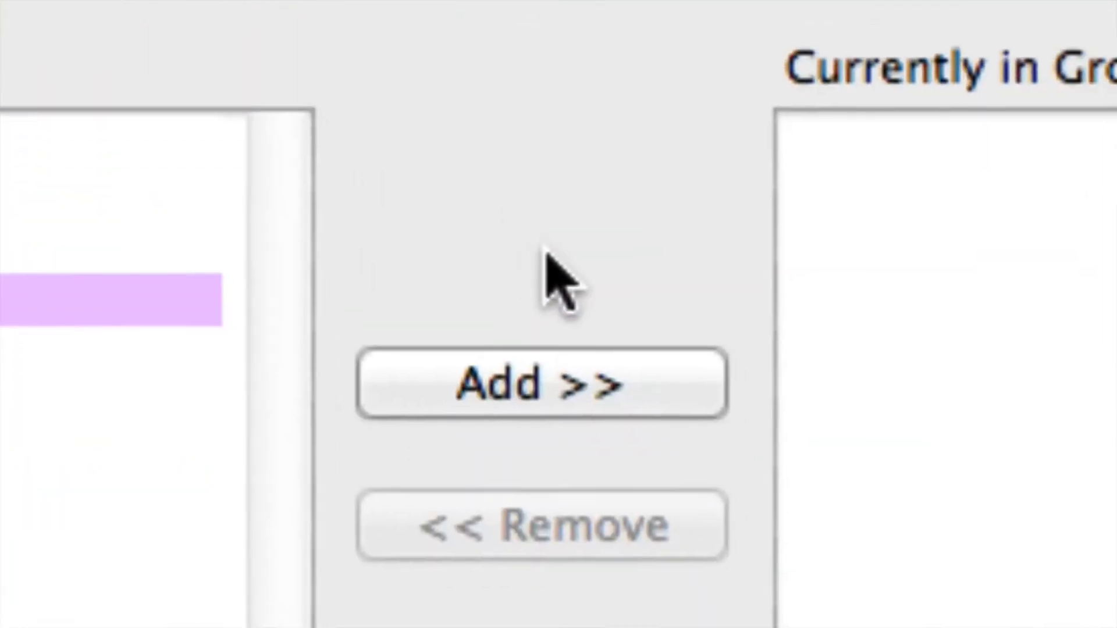
{"action": "left_click", "coordinate": [552, 313]}
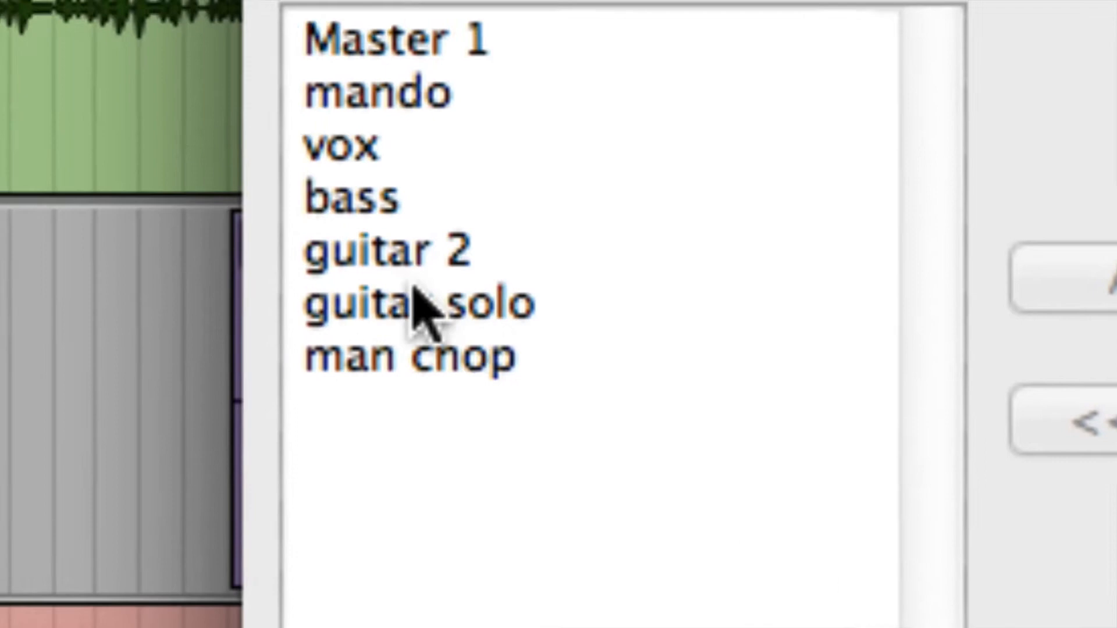
{"action": "left_click", "coordinate": [410, 265]}
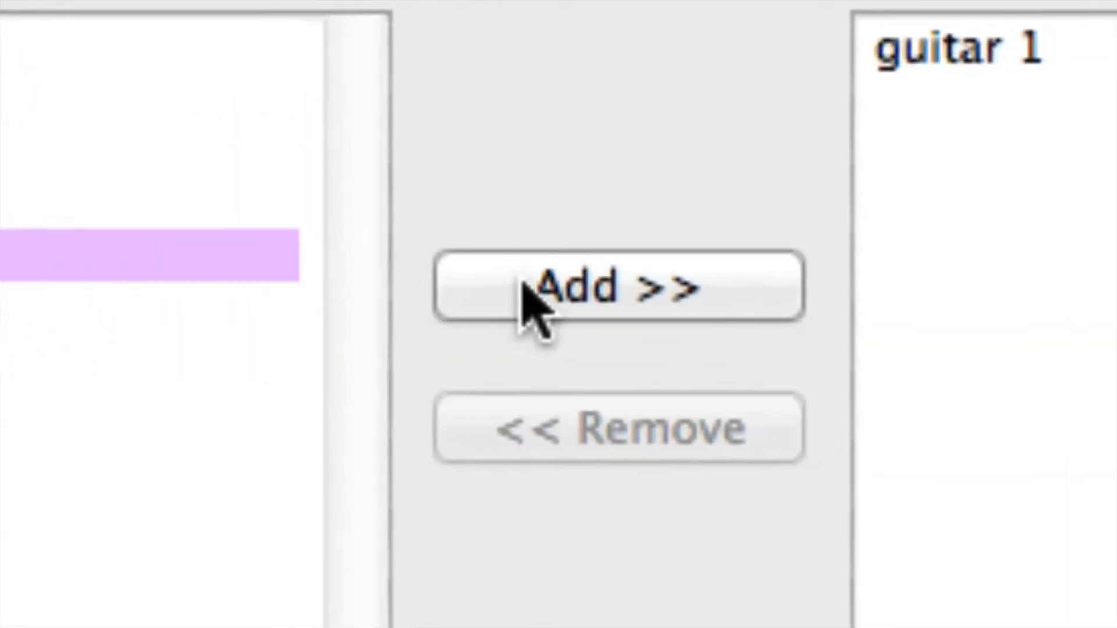
{"action": "left_click", "coordinate": [1094, 285]}
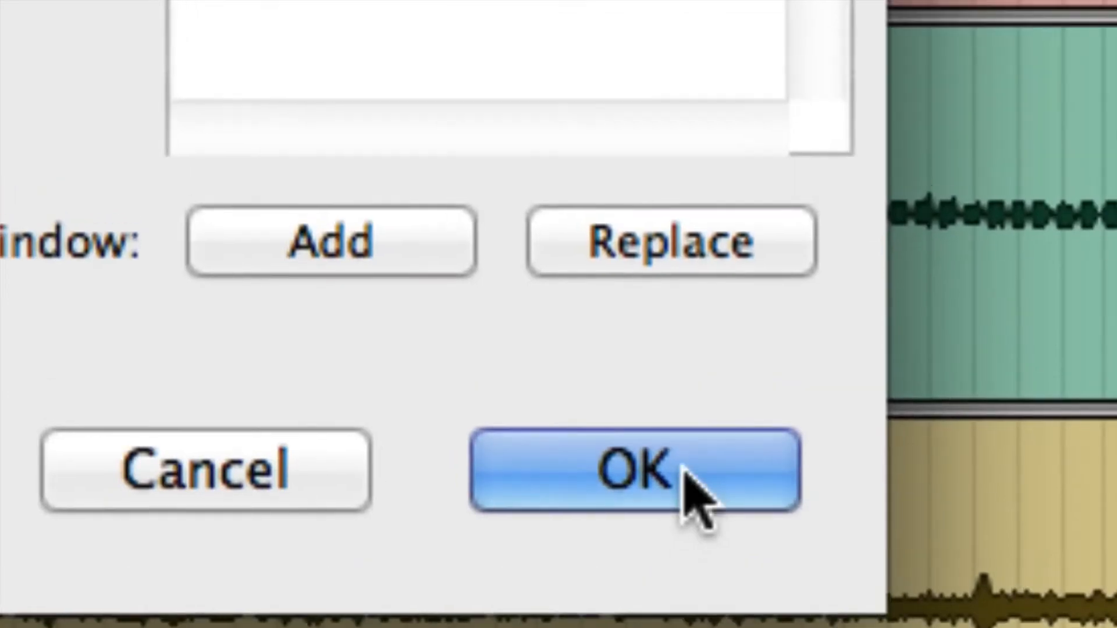
{"action": "left_click", "coordinate": [687, 483]}
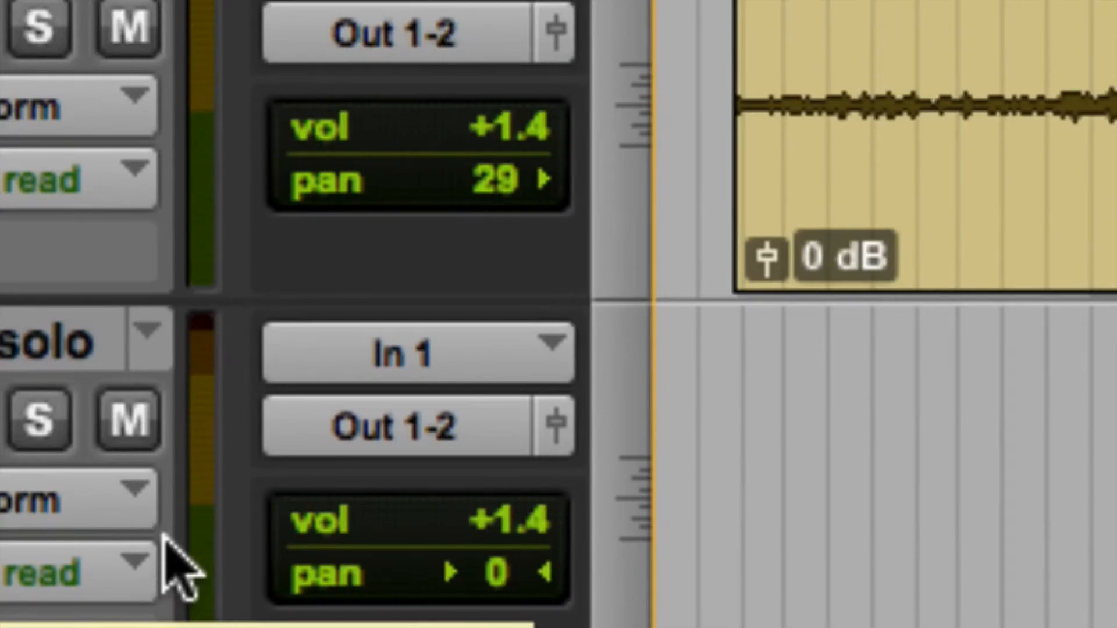
Step: Look at the track faders in the Mix window and return to the Edit window
{"action": "key", "text": "super+equal"}
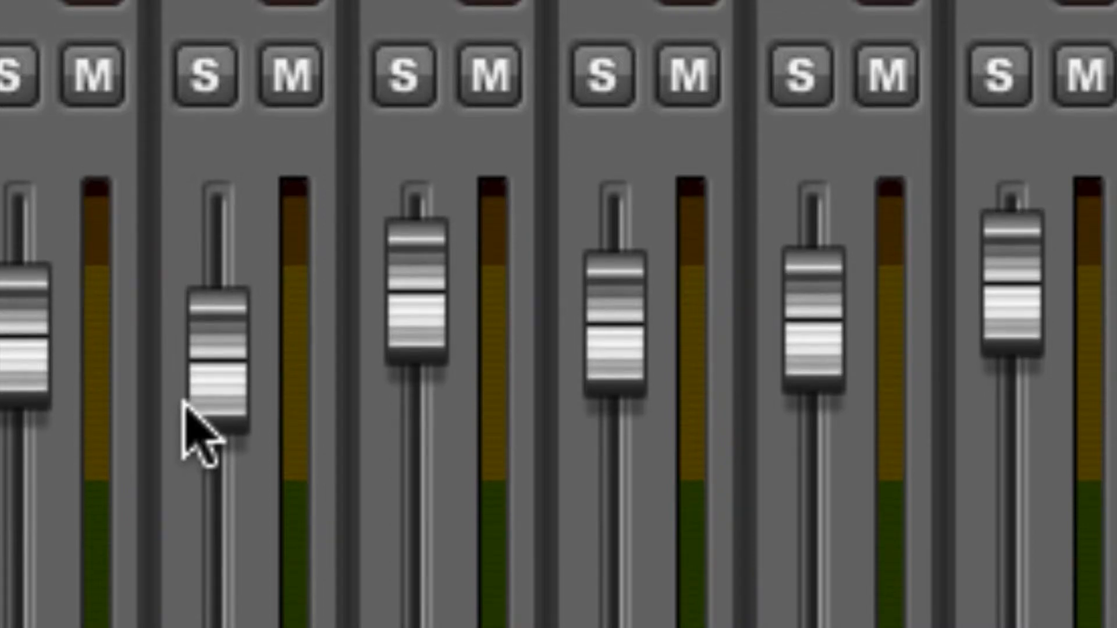
{"action": "key", "text": "super+equal"}
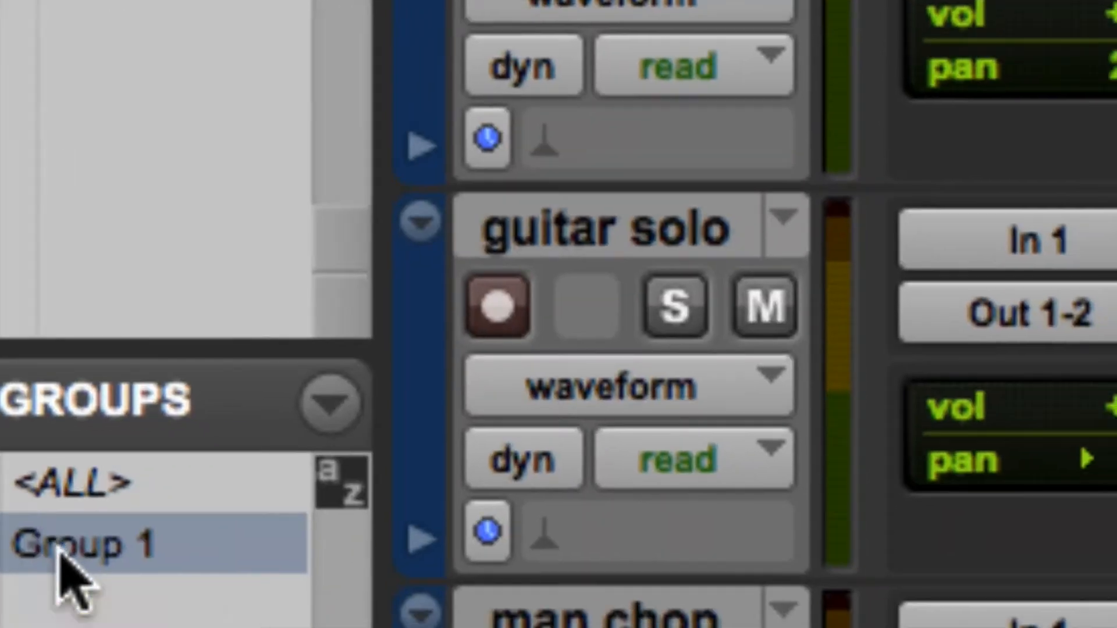
Step: Toggle Group 1 off and on, and delete it as the active group
{"action": "left_click", "coordinate": [59, 545]}
{"action": "left_click", "coordinate": [59, 546]}
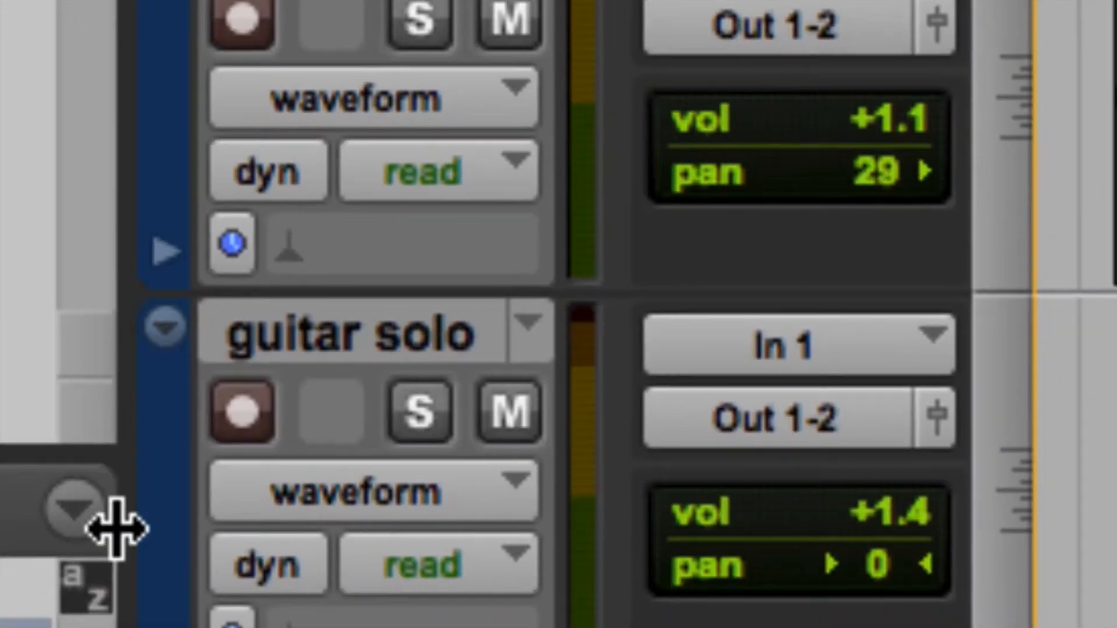
{"action": "left_click", "coordinate": [90, 519]}
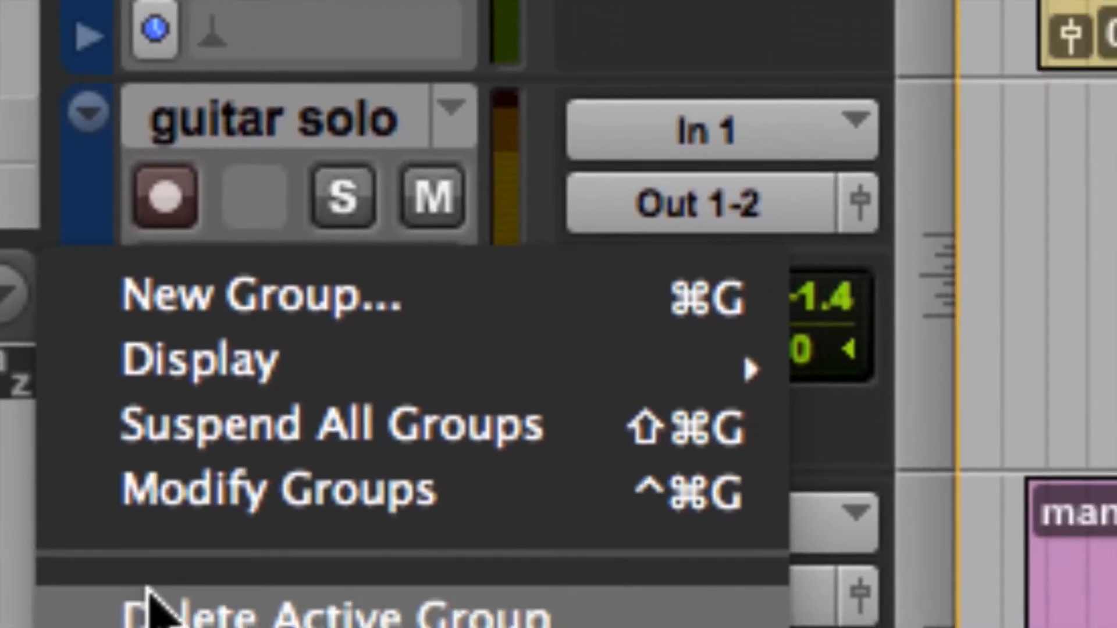
{"action": "left_click", "coordinate": [153, 608]}
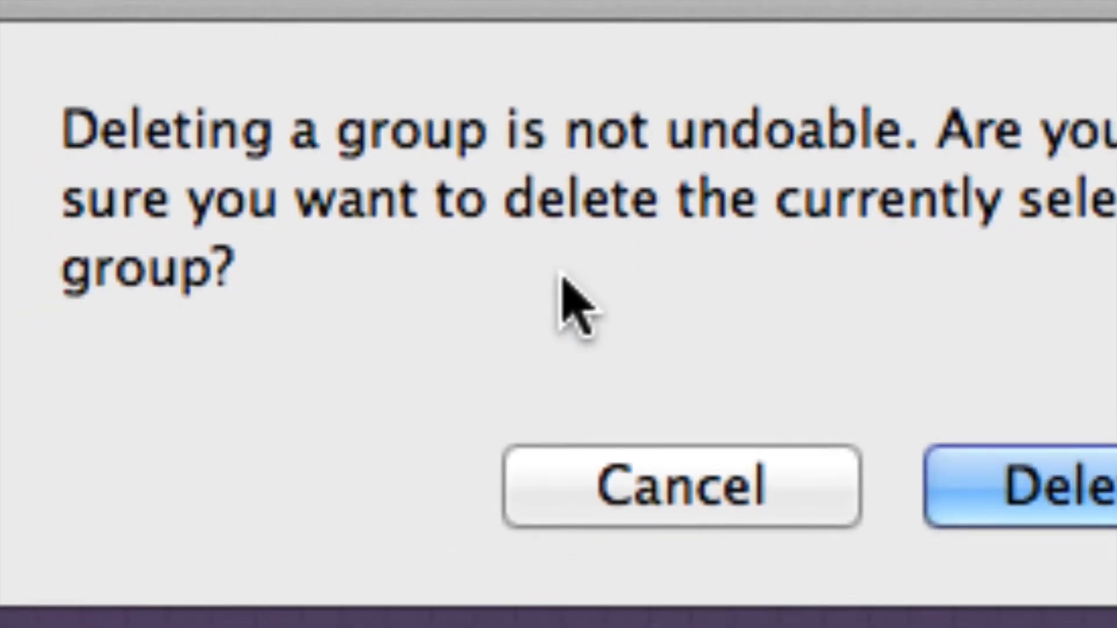
{"action": "key", "text": "Return"}
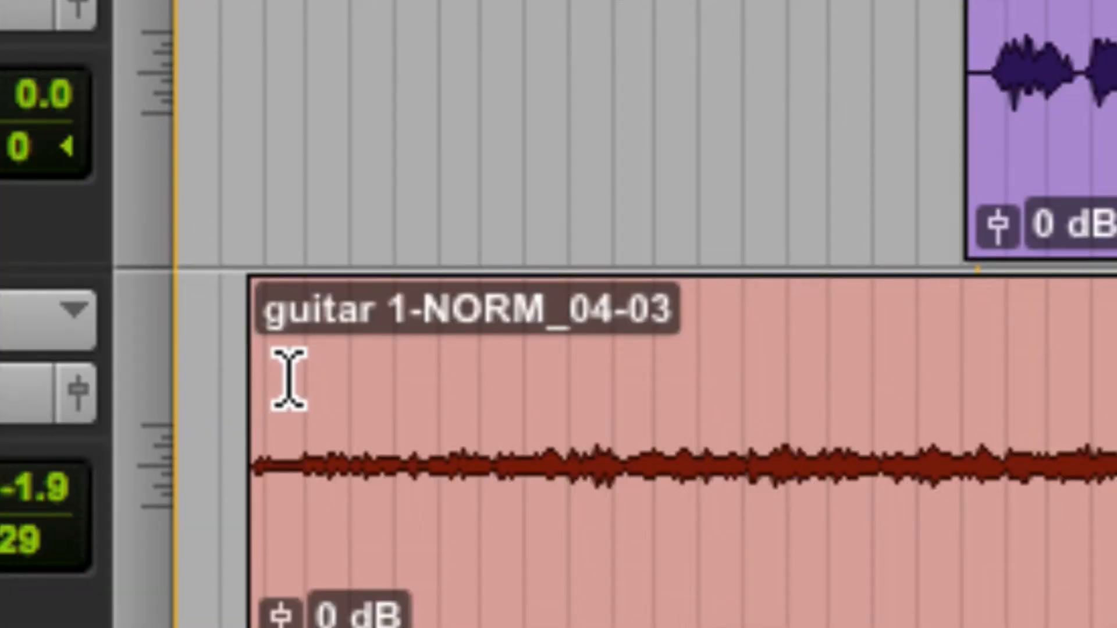
Step: Extend the track selection in the Mix window through man chop, and return to the Edit window
{"action": "key", "text": "super+equal"}
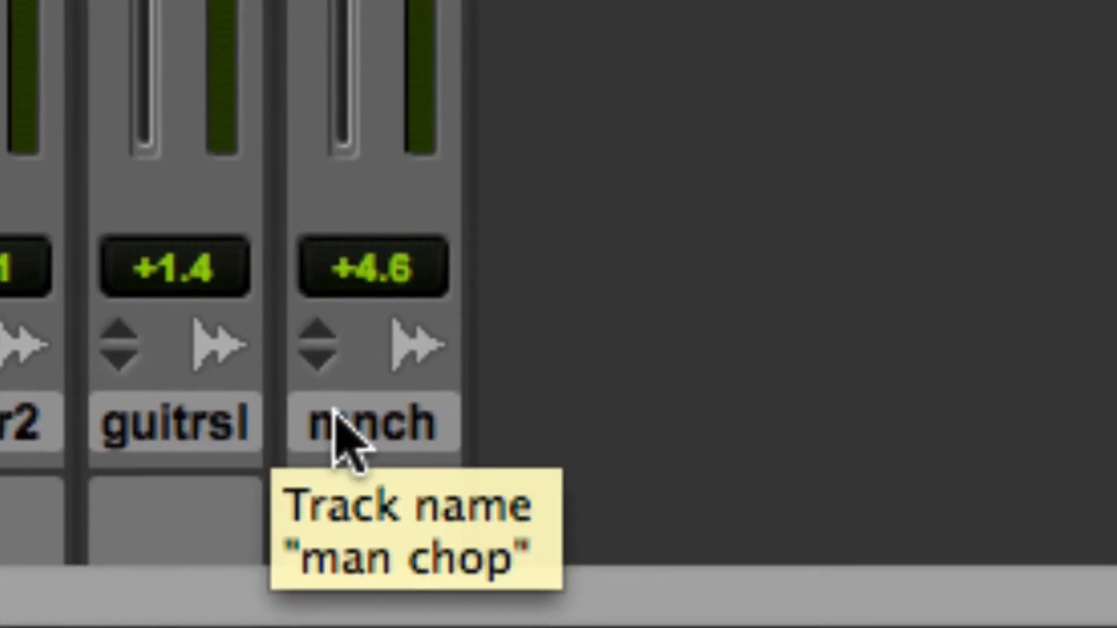
{"action": "left_click", "coordinate": [348, 443], "text": "shift"}
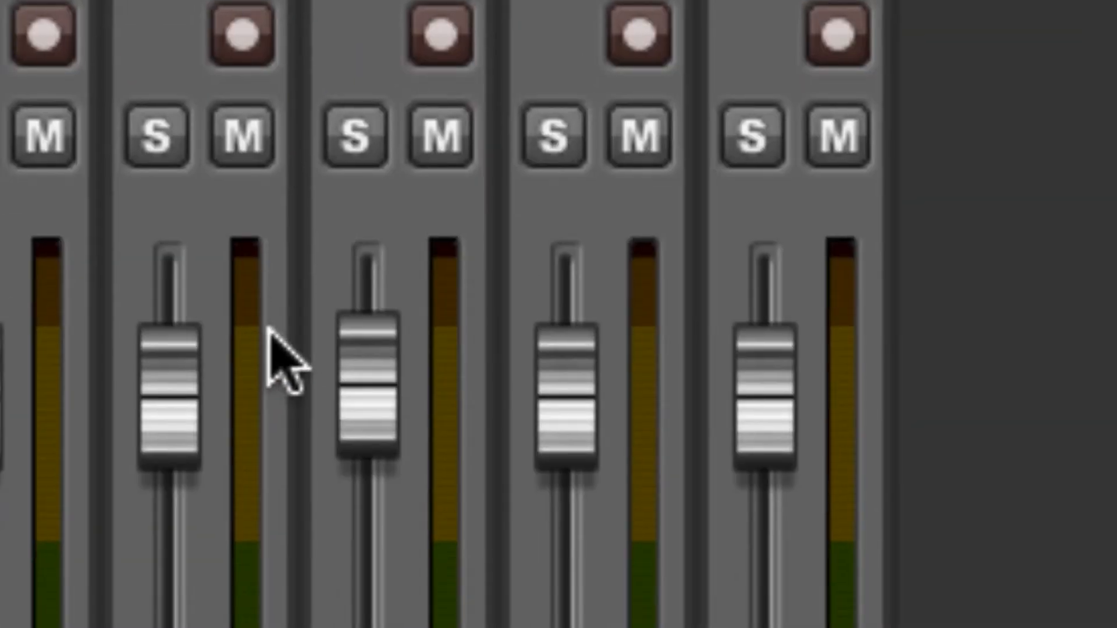
{"action": "key", "text": "super+equal"}
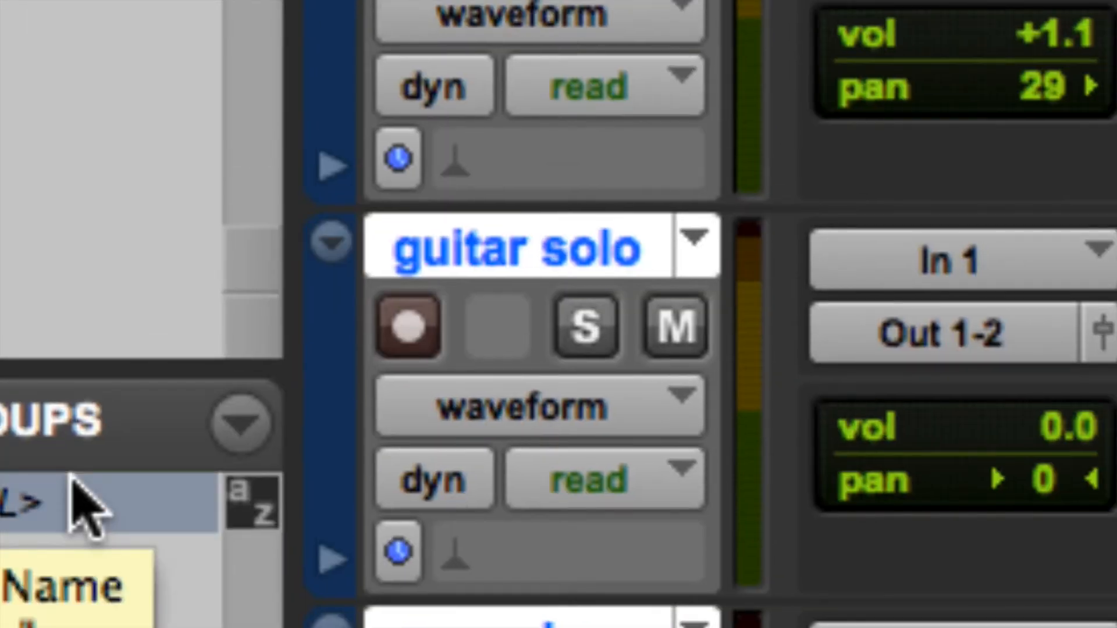
Step: Deactivate the <ALL> group and move individual track faders in the Mix window, raising the first and fifth and lowering the third
{"action": "left_click", "coordinate": [81, 506]}
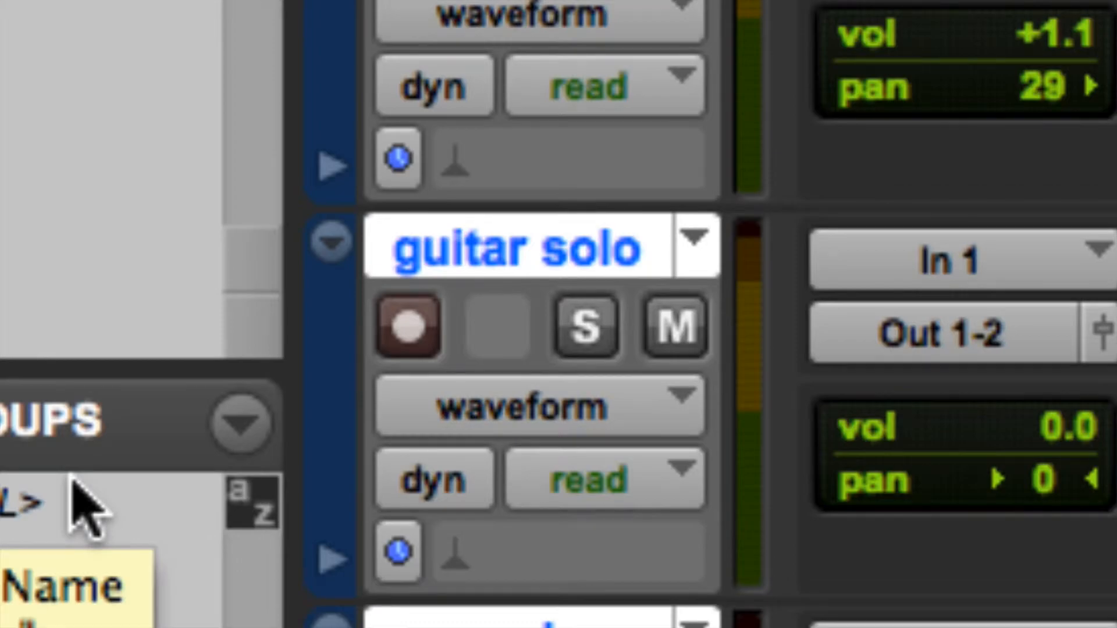
{"action": "key", "text": "super+equal"}
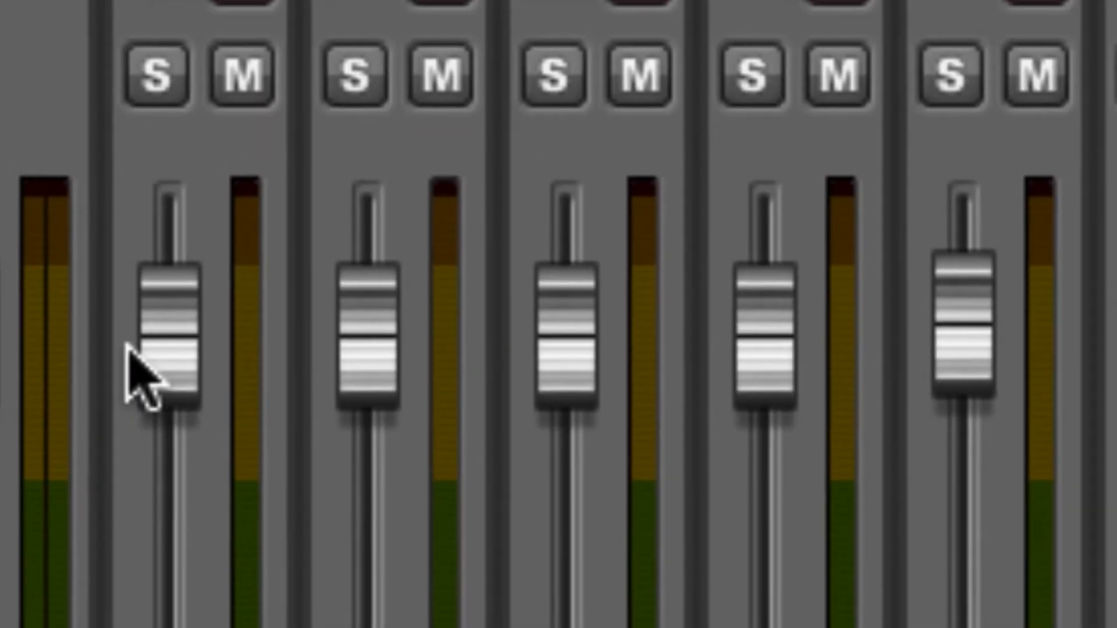
{"action": "left_click_drag", "start_coordinate": [148, 340], "coordinate": [147, 260]}
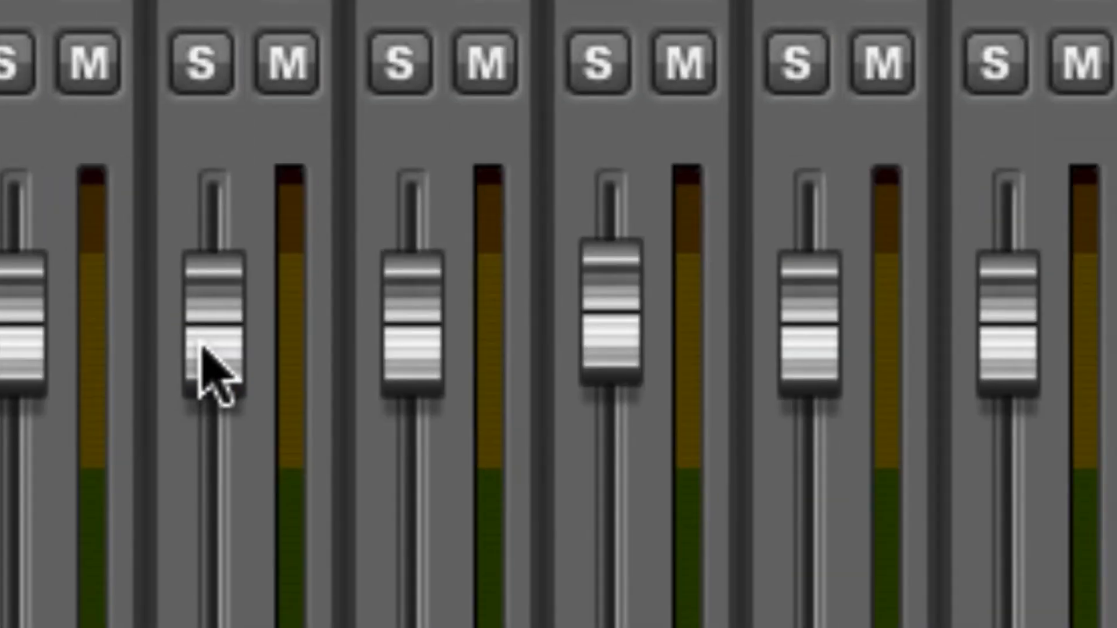
{"action": "left_click_drag", "start_coordinate": [206, 372], "coordinate": [214, 469]}
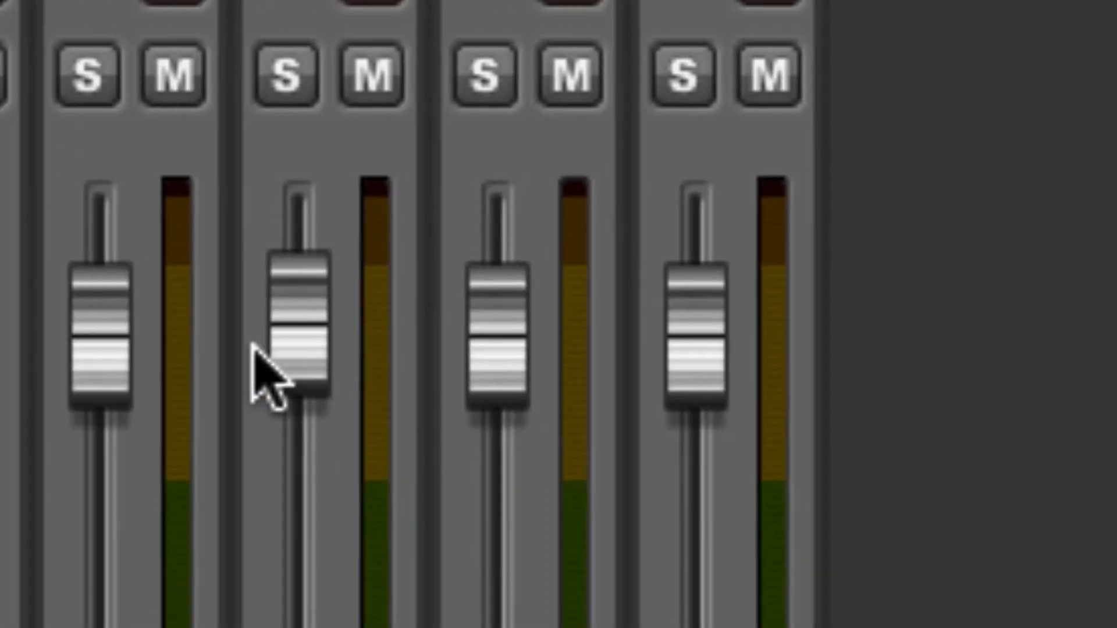
{"action": "left_click_drag", "start_coordinate": [269, 361], "coordinate": [263, 329]}
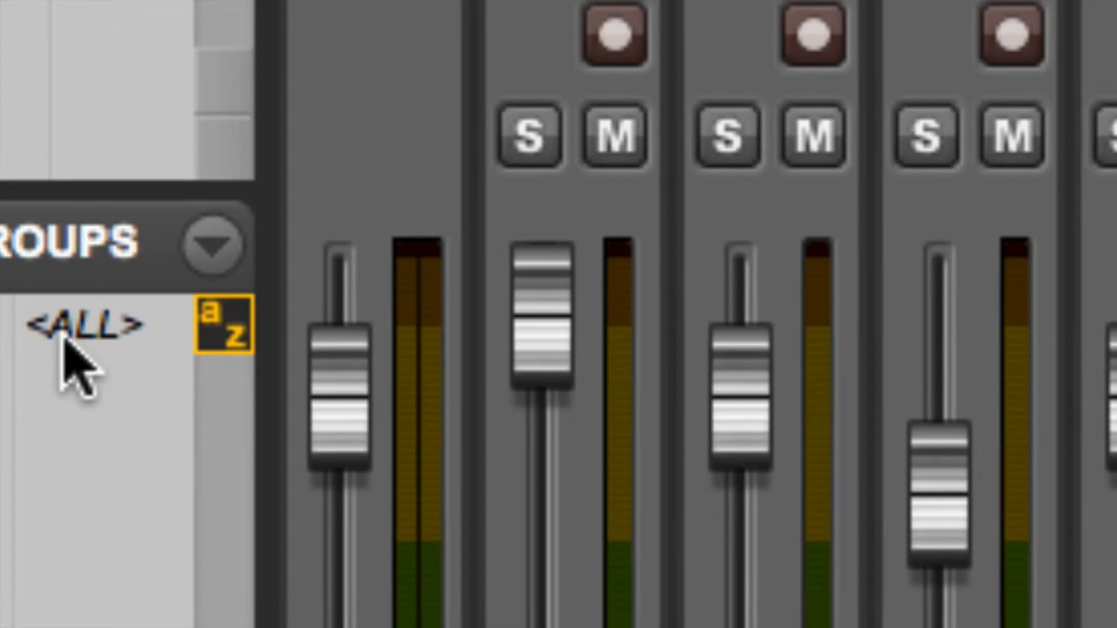
Step: Activate the <ALL> group and reset every track fader to 0.0
{"action": "left_click", "coordinate": [65, 333]}
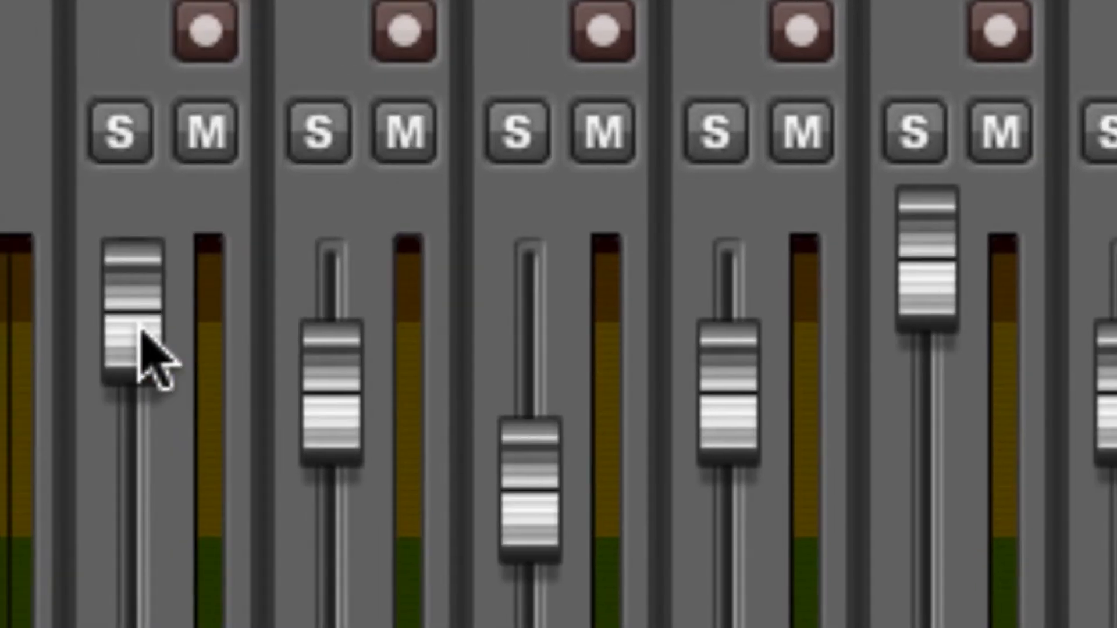
{"action": "left_click", "coordinate": [142, 334], "text": "alt"}
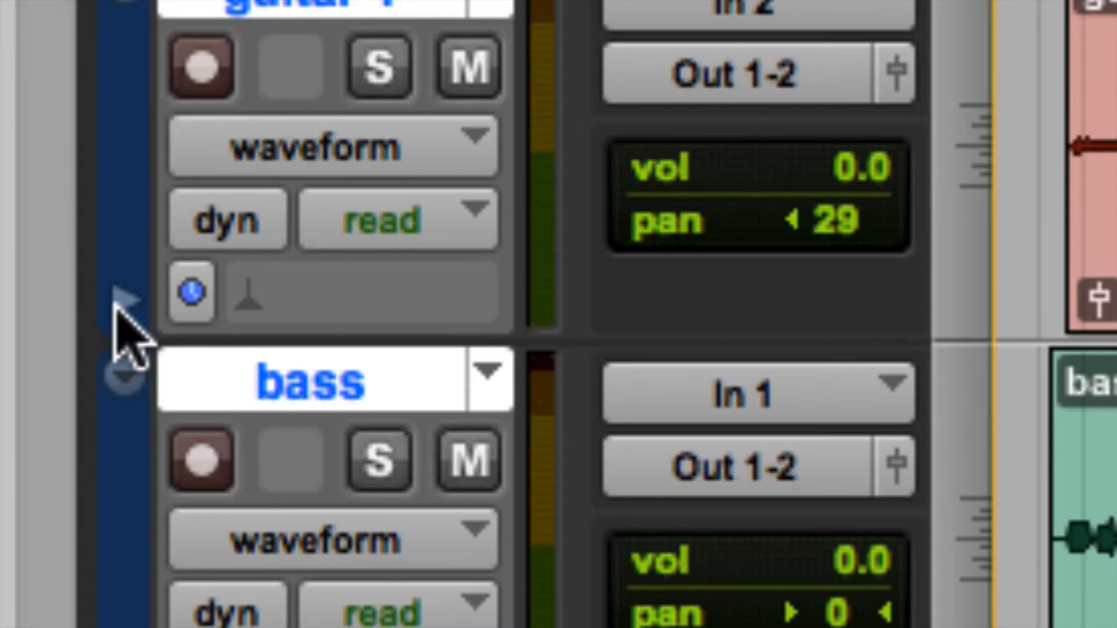
Step: Show the guitar 1 volume automation lane and shape a volume dip with breakpoints near the clip's start
{"action": "left_click", "coordinate": [125, 302]}
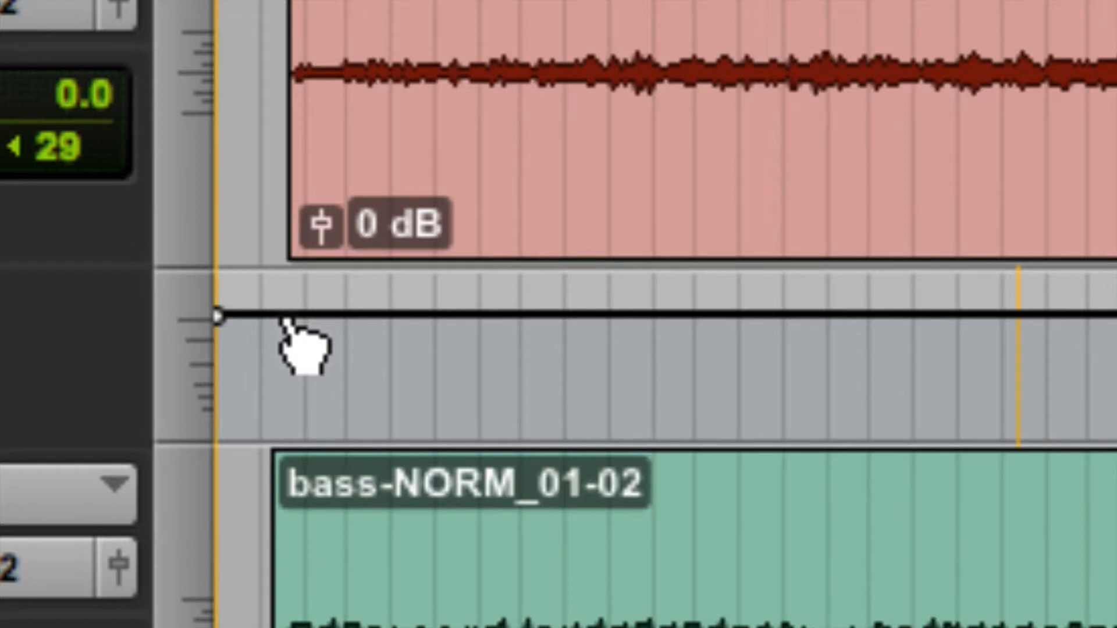
{"action": "left_click", "coordinate": [285, 315]}
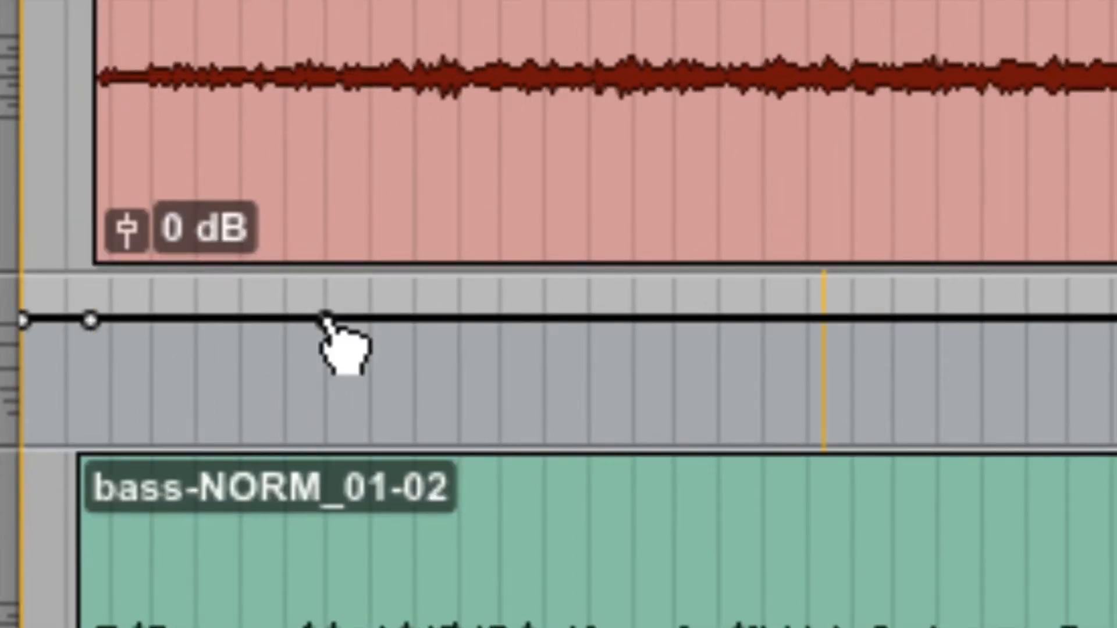
{"action": "left_click", "coordinate": [324, 319]}
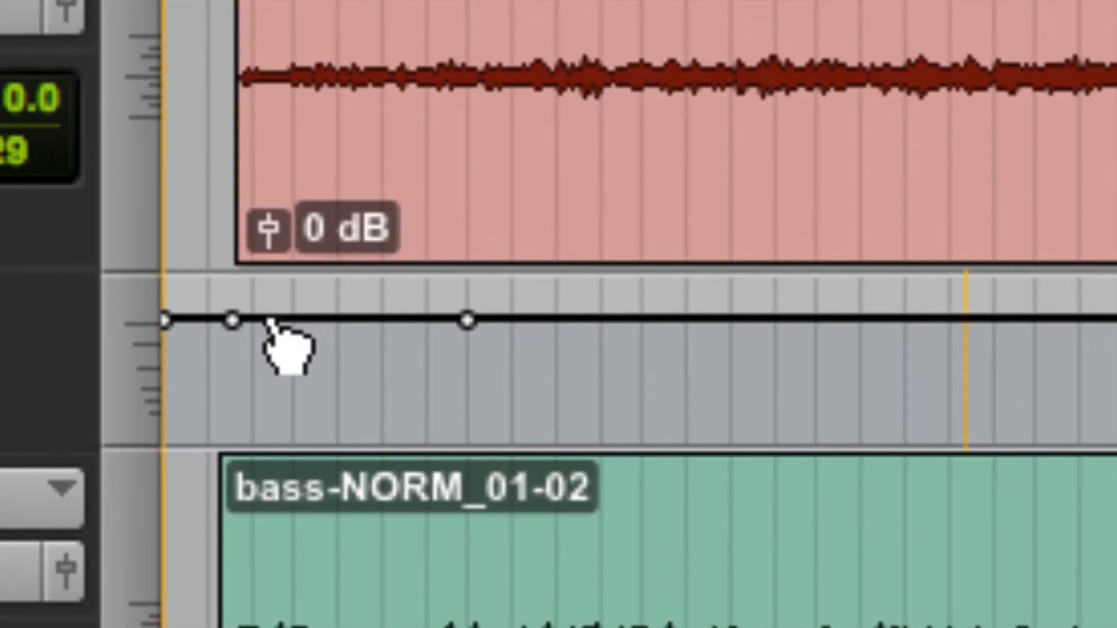
{"action": "left_click_drag", "start_coordinate": [232, 320], "coordinate": [294, 350]}
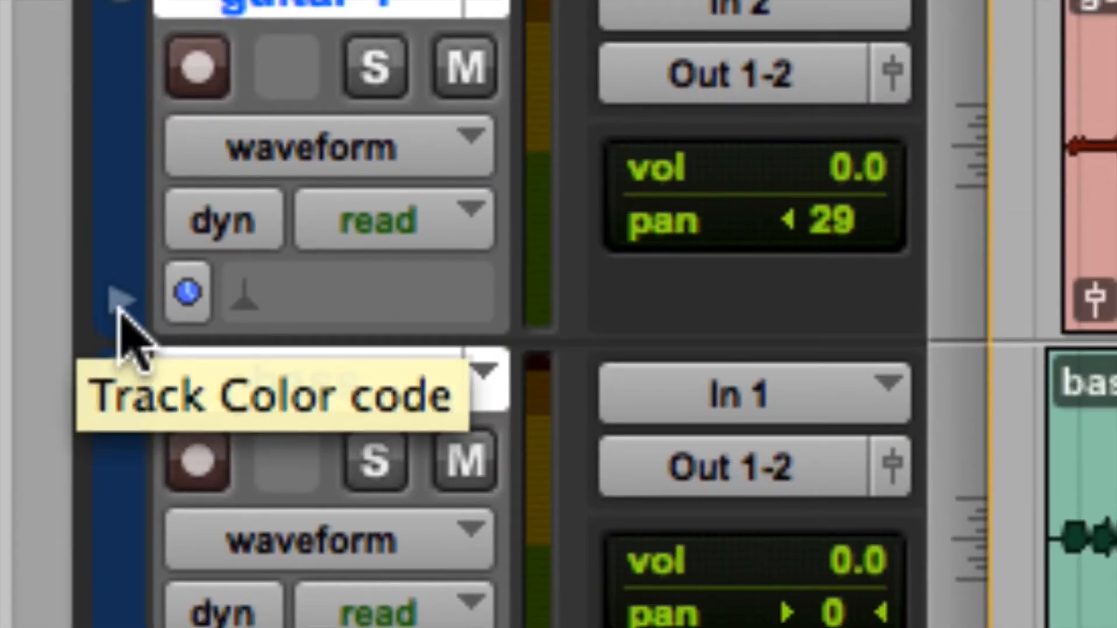
Step: Reopen the guitar 1 automation lane, and watch the Mix window faders during playback before returning to the Edit window
{"action": "left_click", "coordinate": [115, 291]}
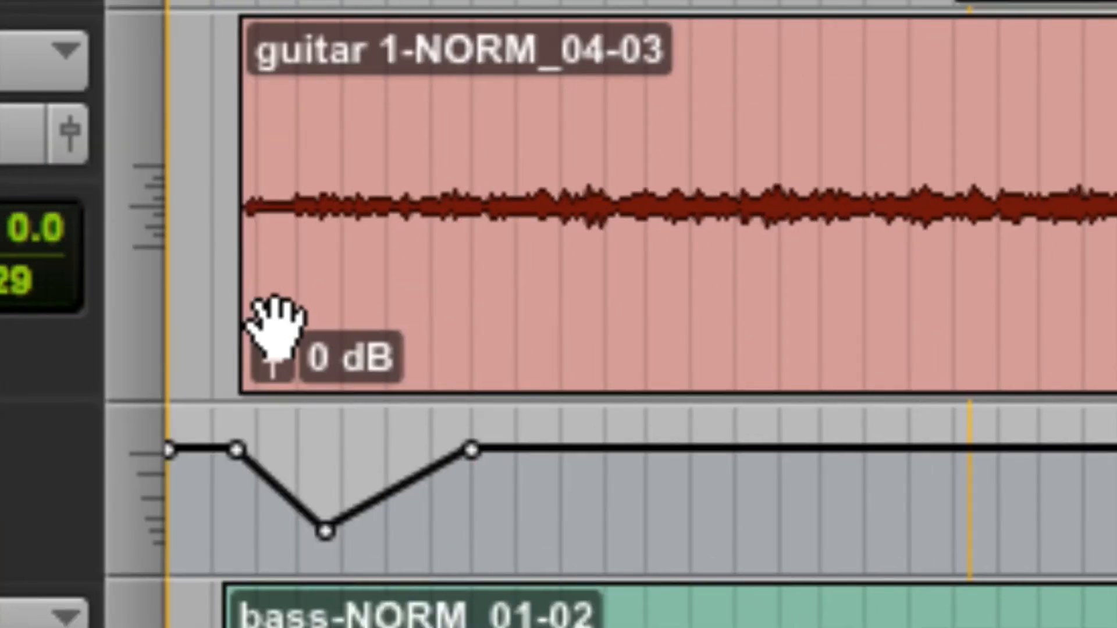
{"action": "key", "text": "super+equal"}
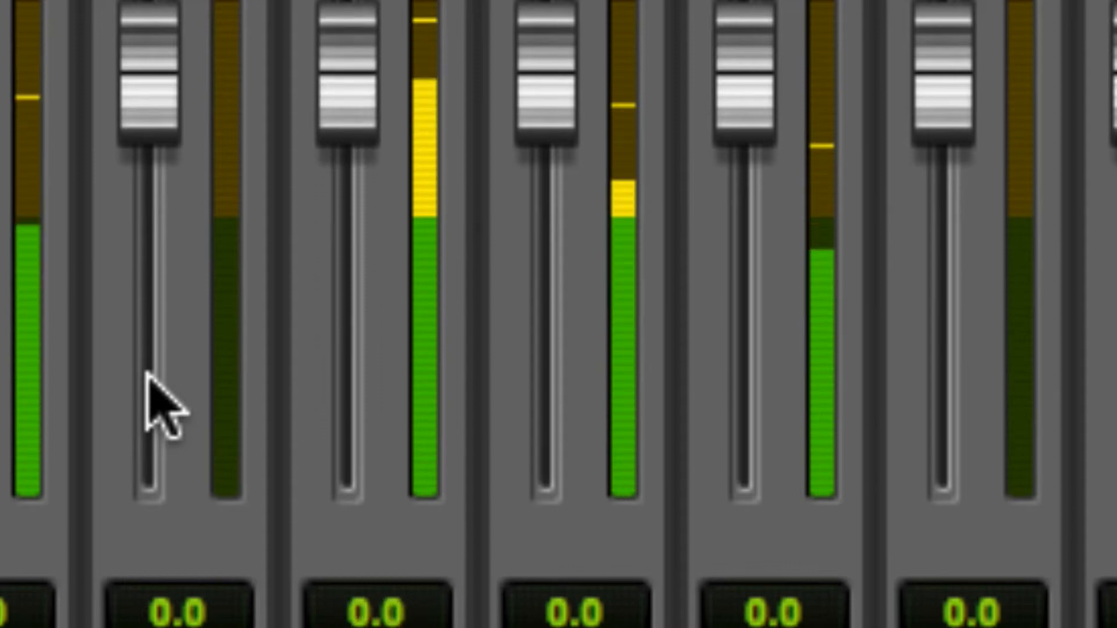
{"action": "key", "text": "space"}
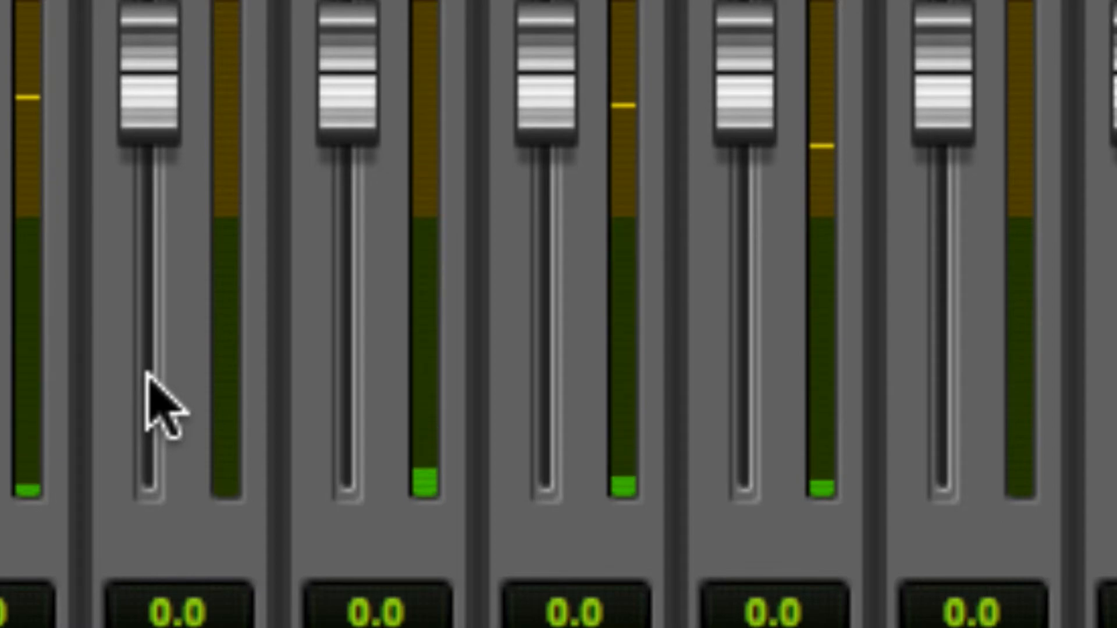
{"action": "key", "text": "super+="}
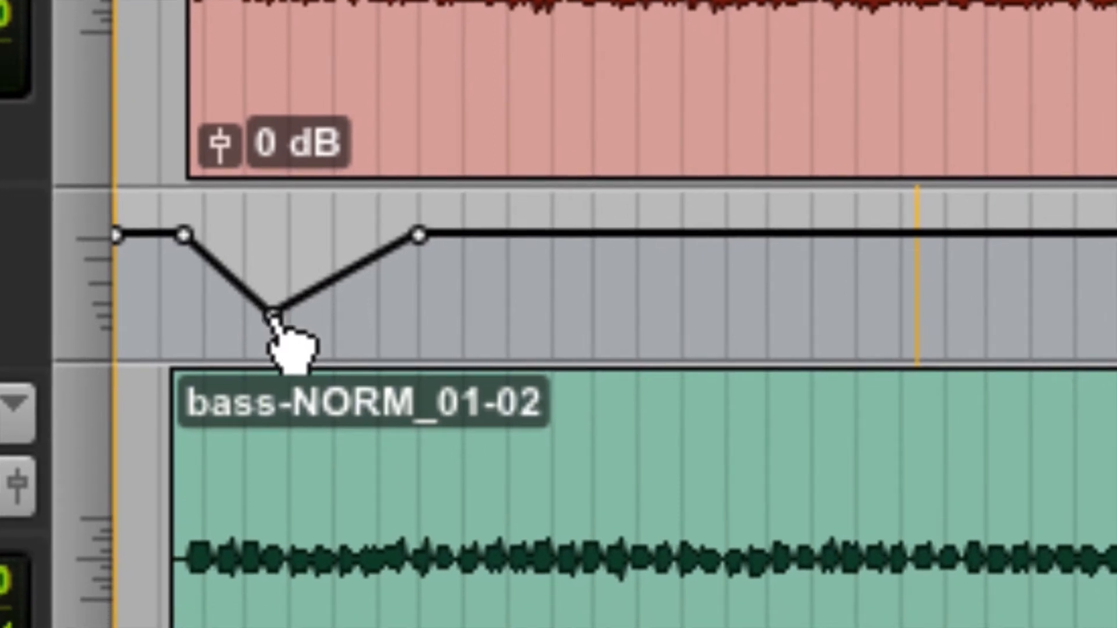
Step: Raise the dip's lowest breakpoint back level with the guitar 1 volume line and switch the lane to pan automation
{"action": "mouse_move", "coordinate": [272, 317]}
{"action": "left_mouse_down"}
{"action": "mouse_move", "coordinate": [273, 256]}
{"action": "mouse_move", "coordinate": [270, 301]}
{"action": "left_mouse_up"}
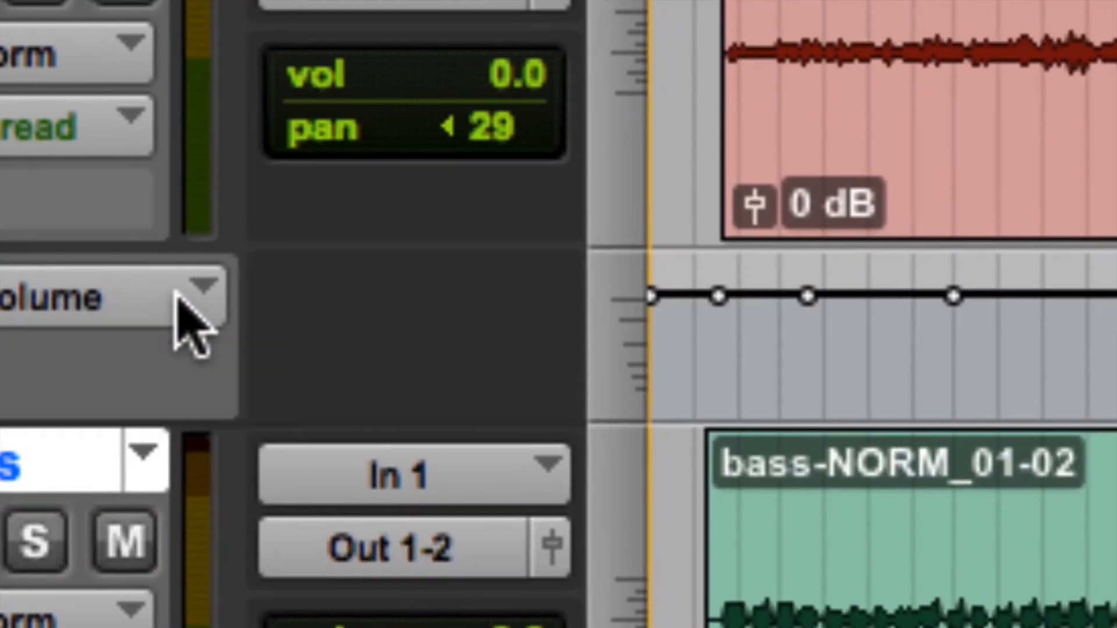
{"action": "left_click", "coordinate": [466, 305]}
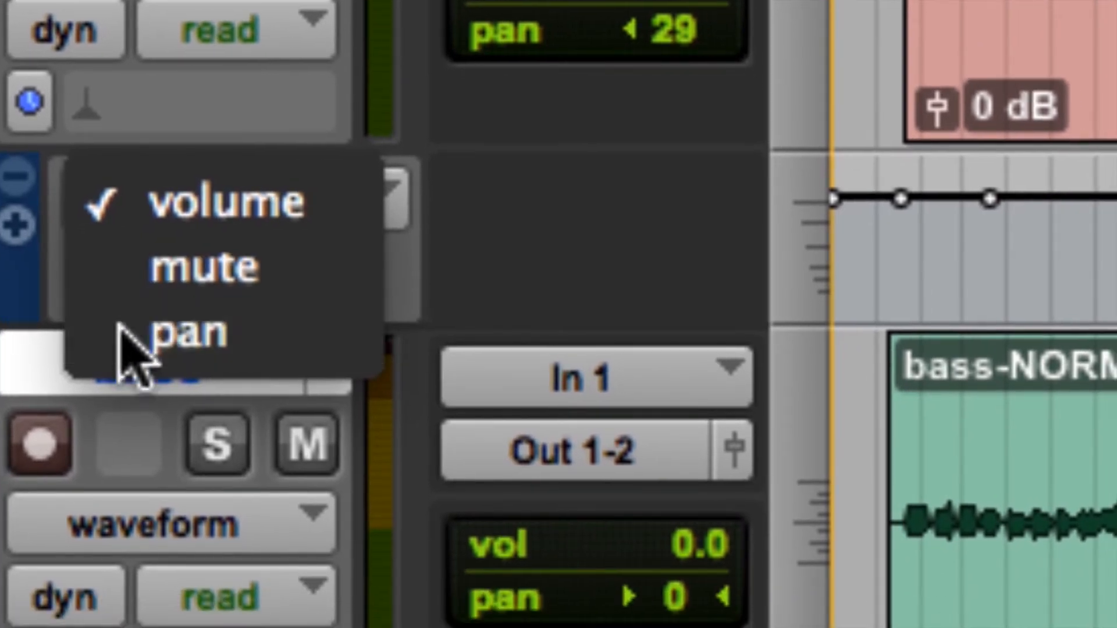
{"action": "left_click", "coordinate": [122, 332]}
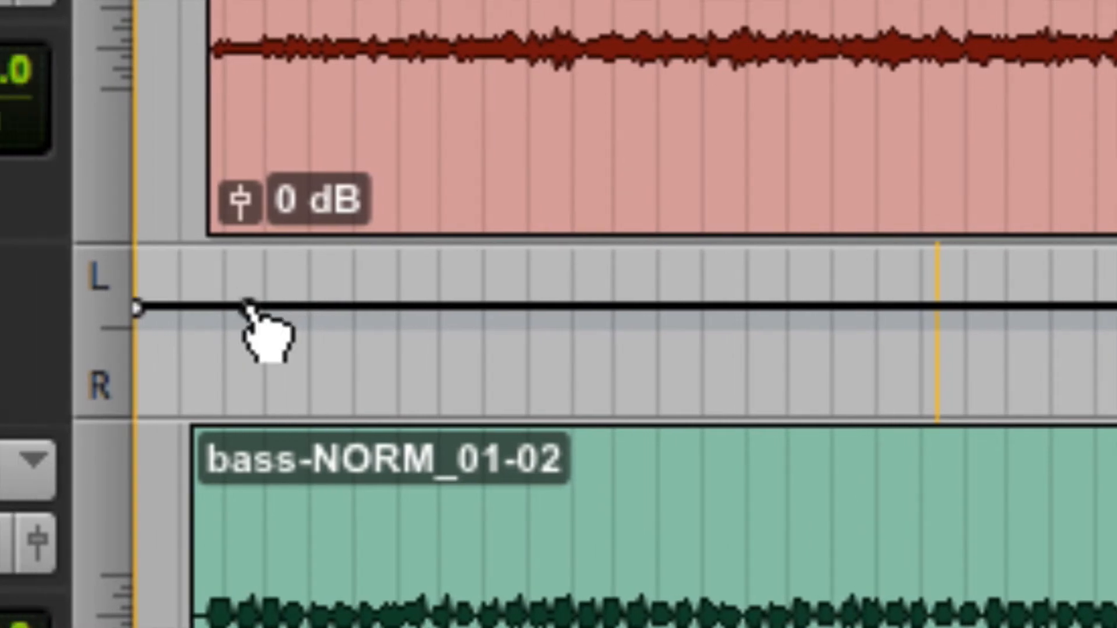
Step: Add pan breakpoints near the guitar 1 clip's start with one pulled toward R, and check the pan knobs in the Mix window
{"action": "left_click", "coordinate": [247, 308]}
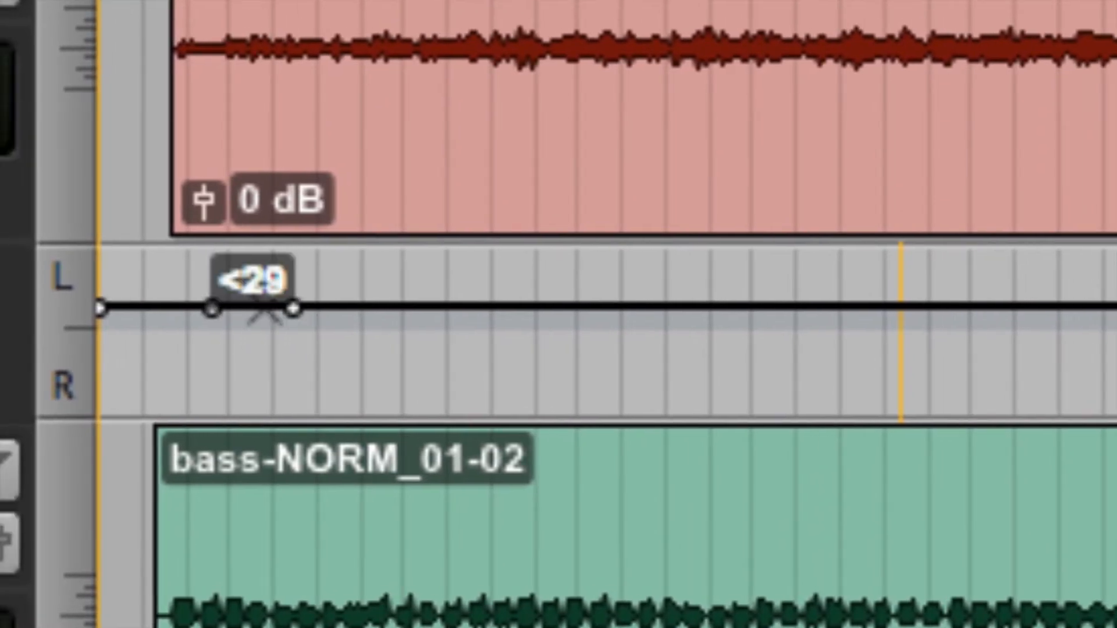
{"action": "left_click_drag", "start_coordinate": [265, 313], "coordinate": [292, 395]}
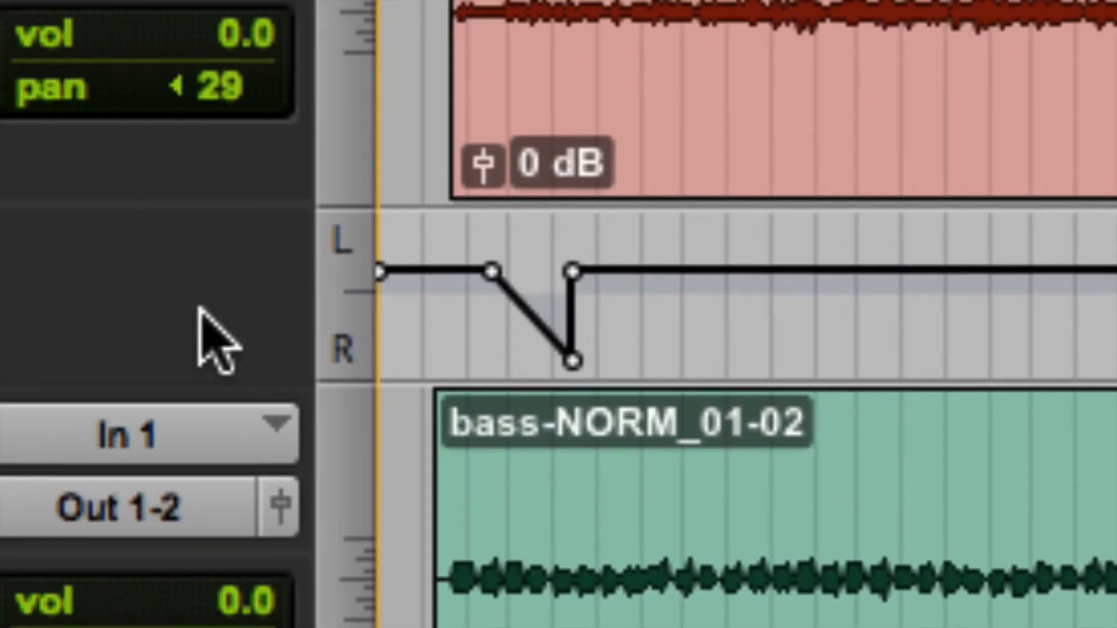
{"action": "key", "text": "super+equal"}
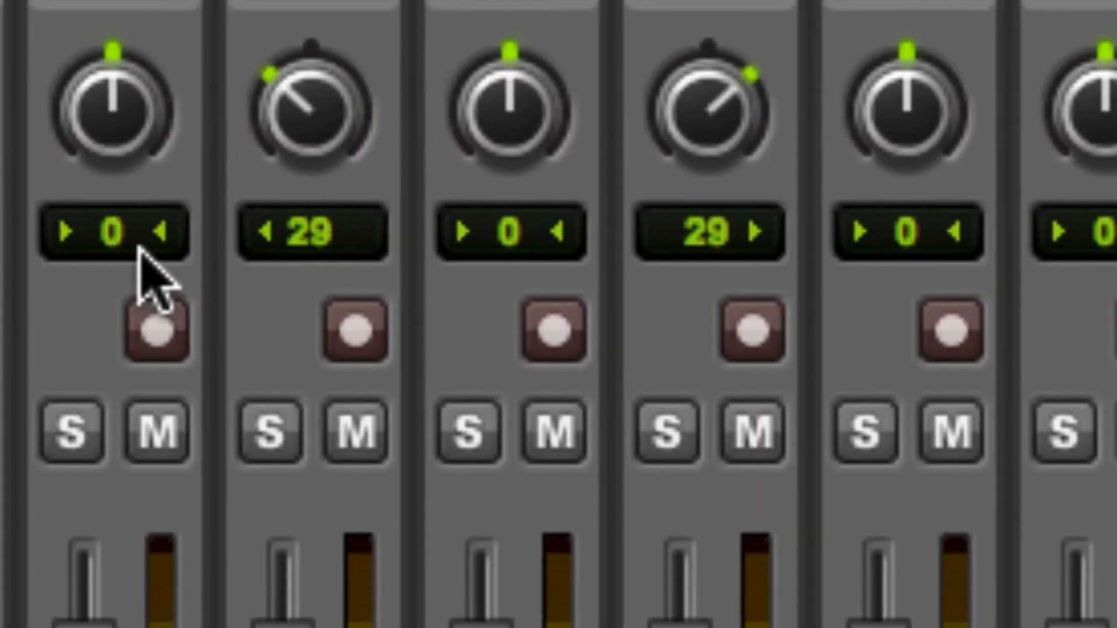
{"action": "key", "text": "ctrl+equal"}
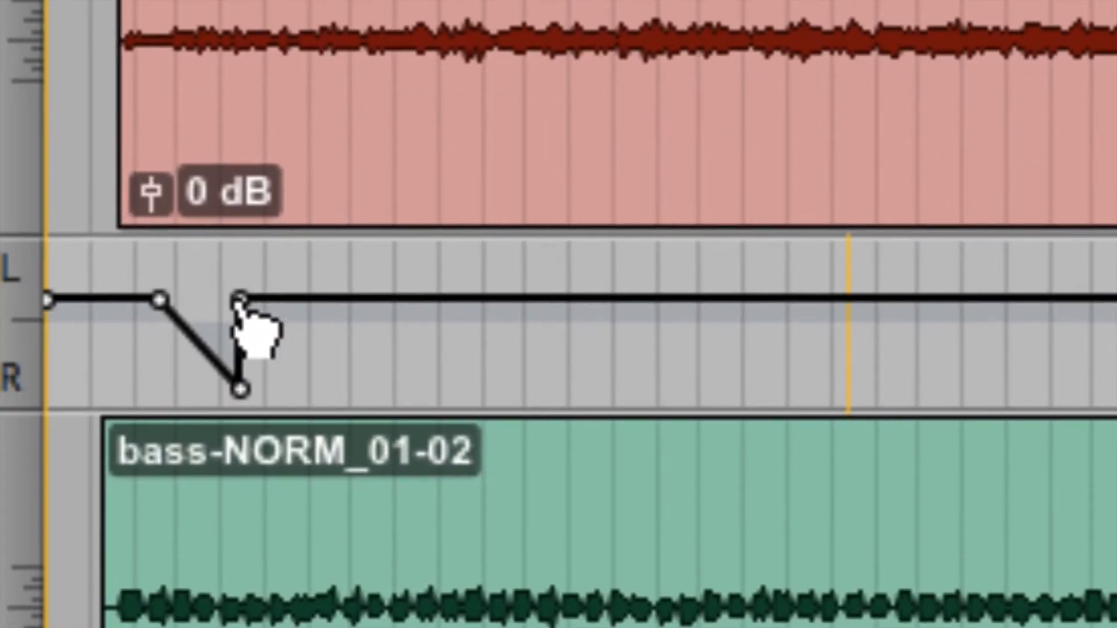
Step: Widen the guitar 1 pan dip by moving its ending breakpoint later and its starting breakpoint earlier to about <24, and view the Mix window
{"action": "mouse_move", "coordinate": [840, 535]}
{"action": "left_click_drag", "start_coordinate": [236, 303], "coordinate": [426, 295]}
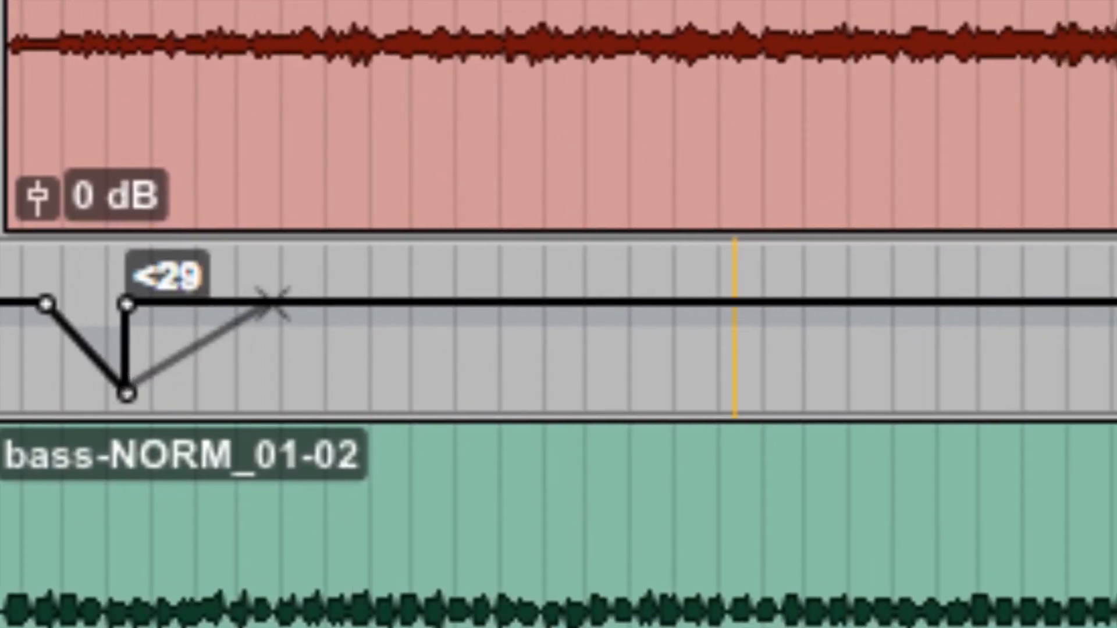
{"action": "left_click_drag", "start_coordinate": [273, 300], "coordinate": [349, 301]}
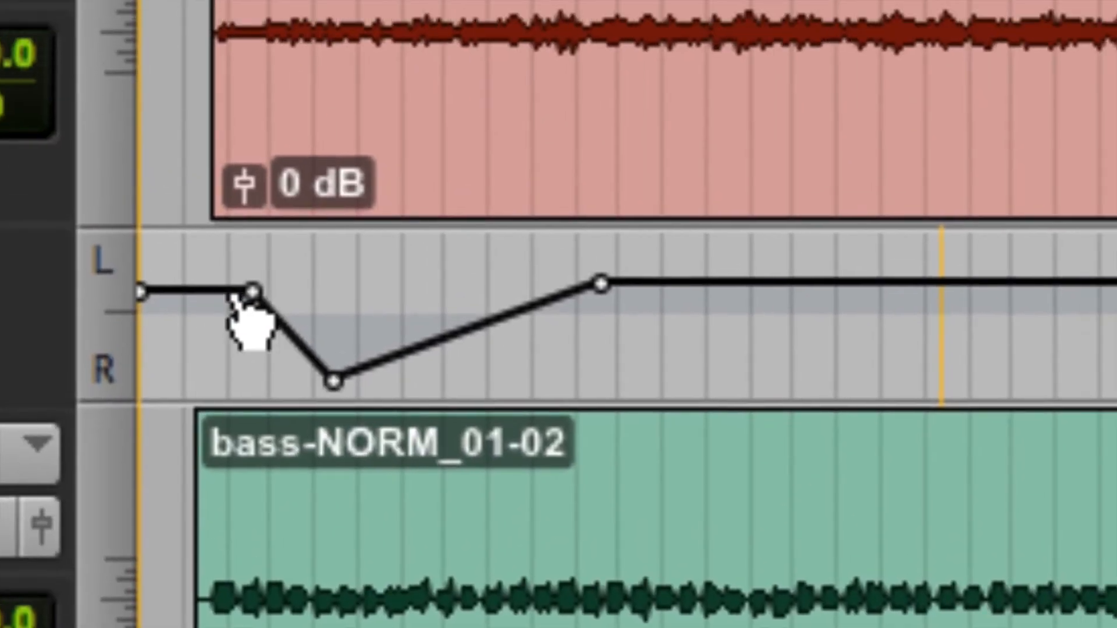
{"action": "mouse_move", "coordinate": [167, 228]}
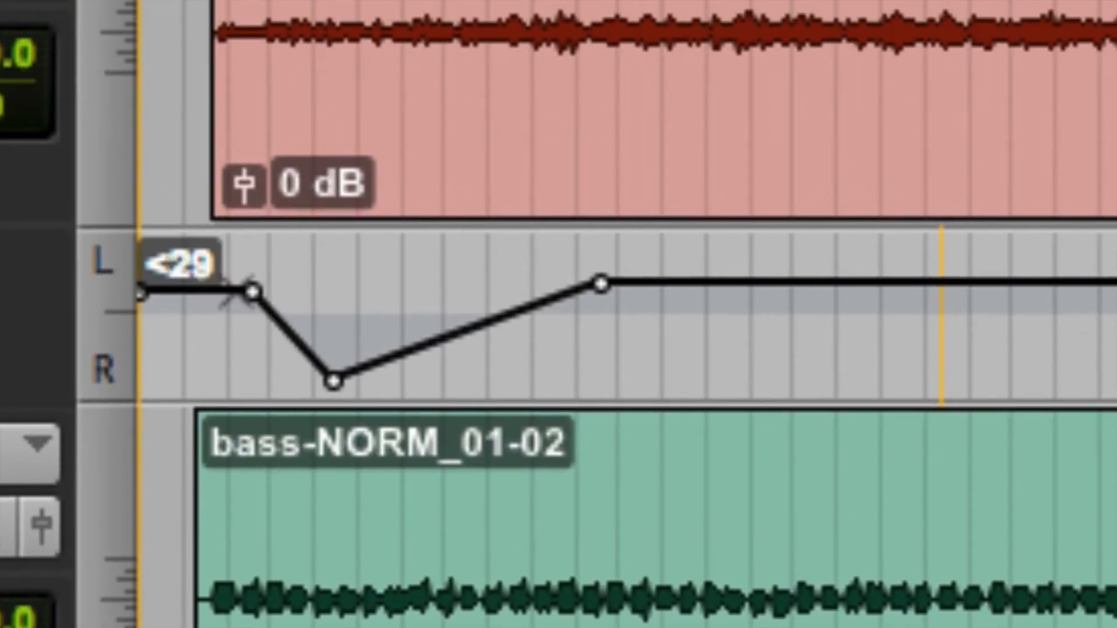
{"action": "left_click", "coordinate": [227, 289]}
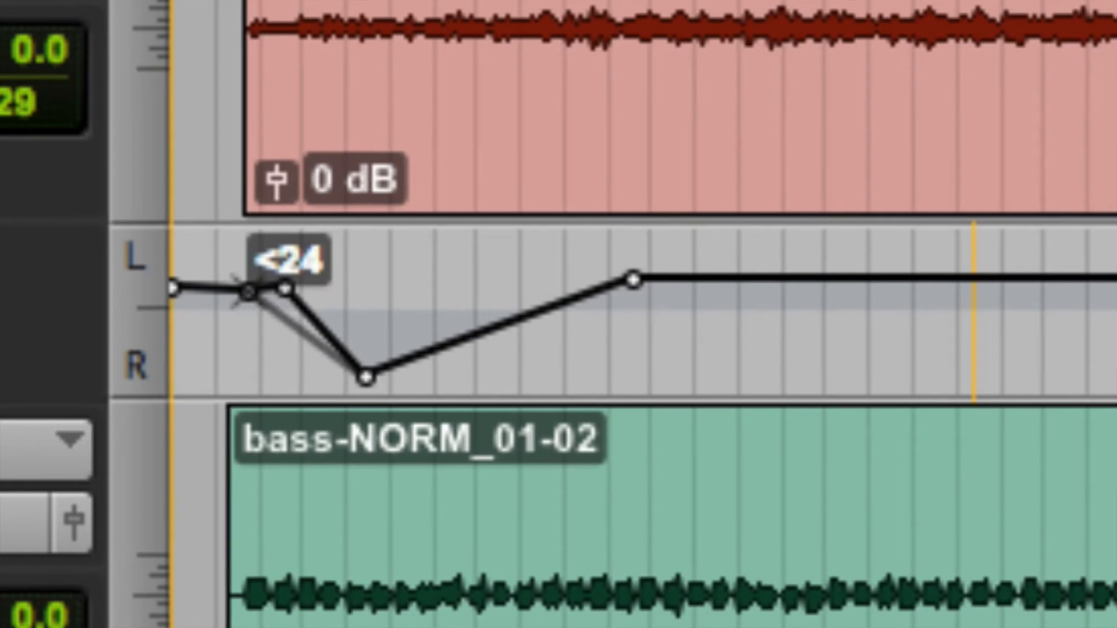
{"action": "left_click_drag", "start_coordinate": [285, 288], "coordinate": [248, 291]}
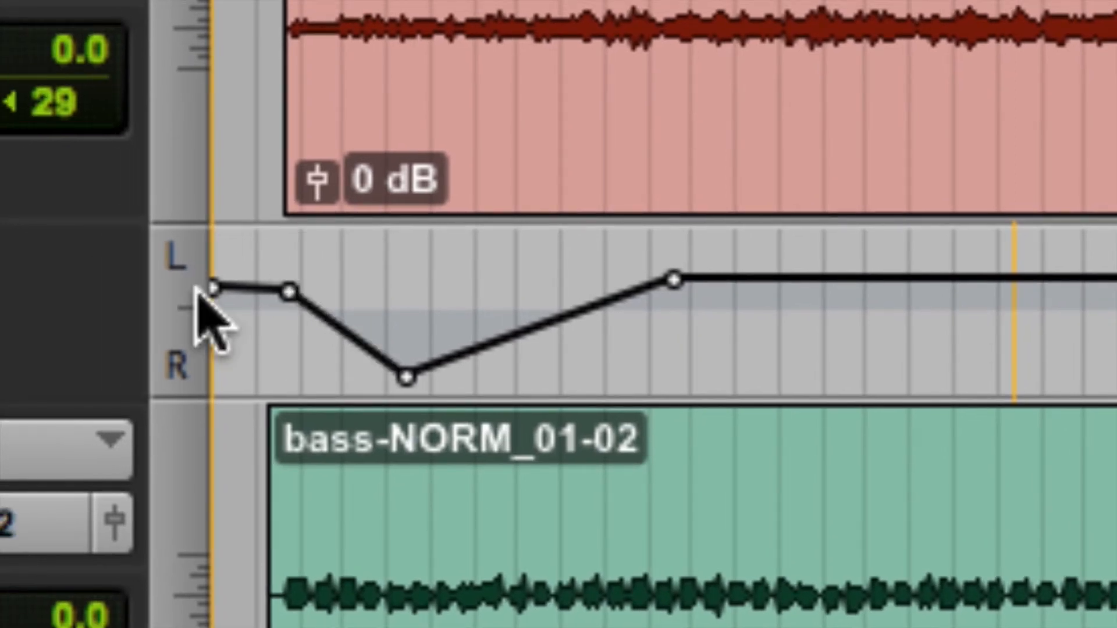
{"action": "key", "text": "super+equal"}
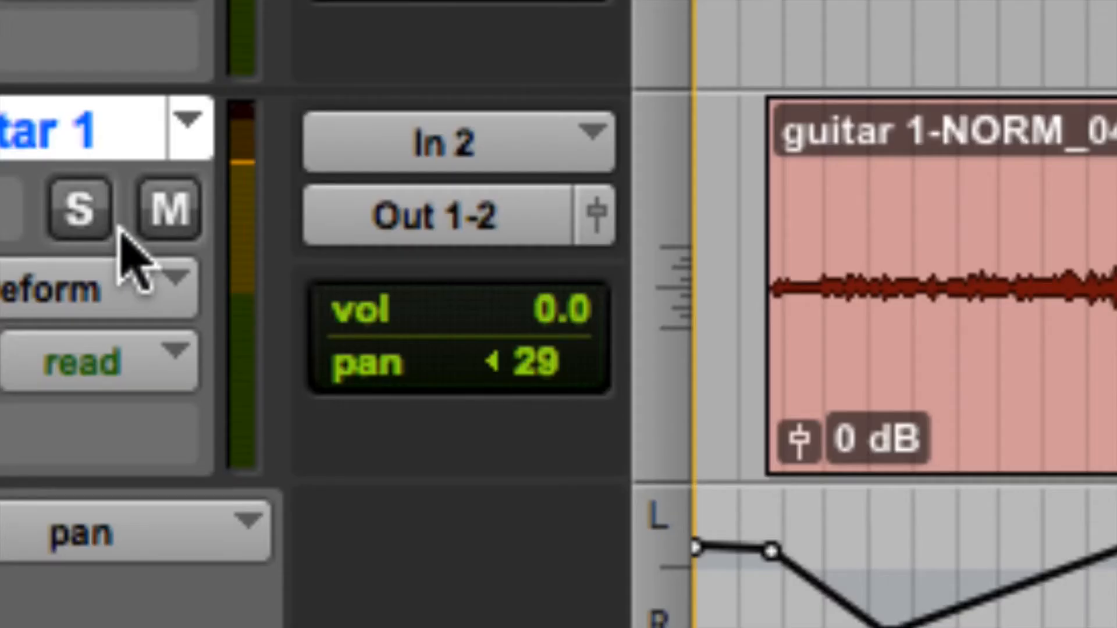
Step: Switch the guitar 1 automation lane to mute and draw a short muted section near the start of the clip
{"action": "scroll", "coordinate": [120, 250], "scroll_direction": "down", "scroll_amount": 5}
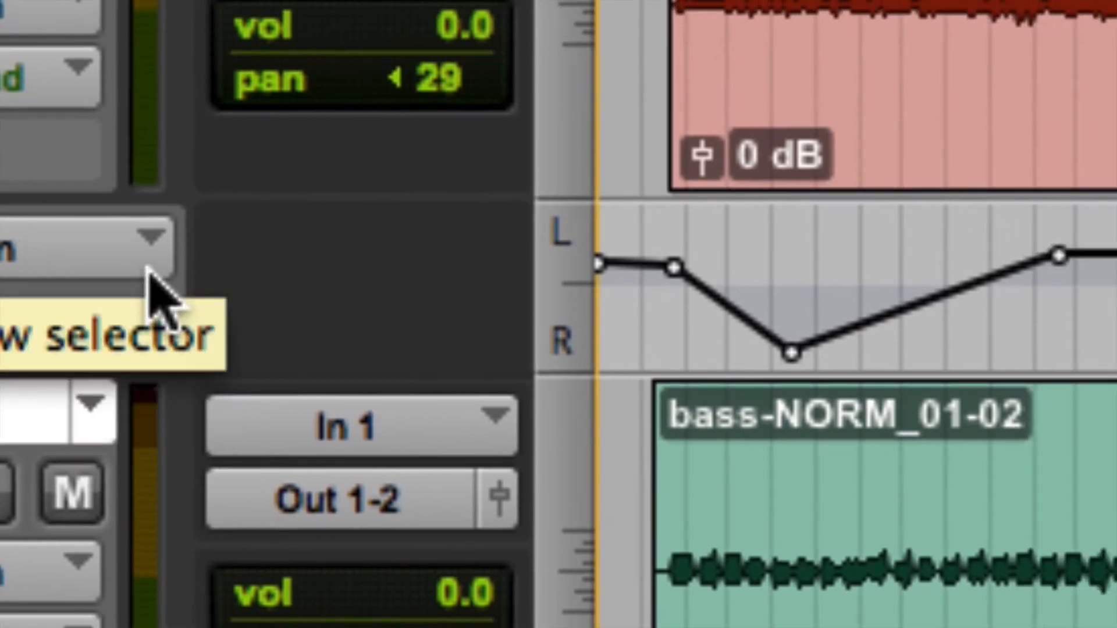
{"action": "left_click", "coordinate": [192, 259]}
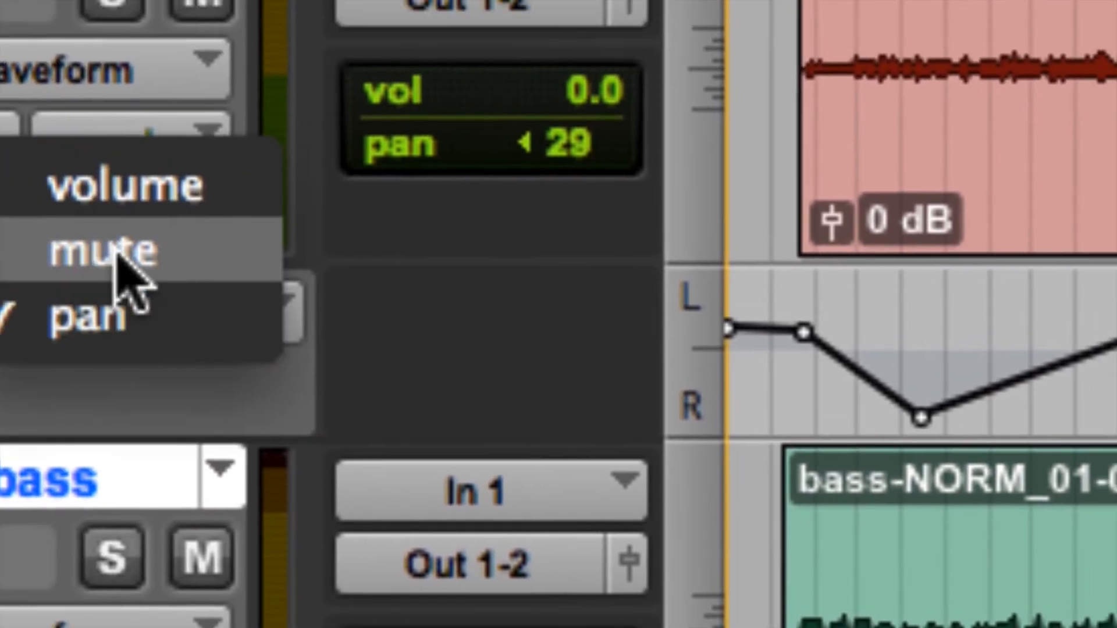
{"action": "left_click", "coordinate": [142, 226]}
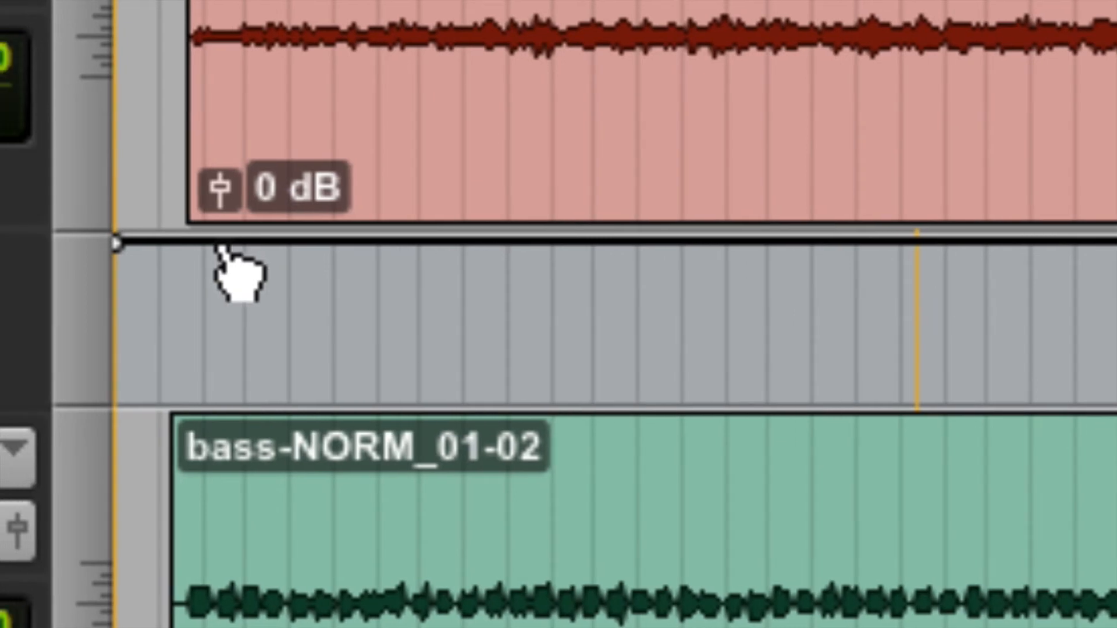
{"action": "left_click", "coordinate": [221, 243]}
{"action": "left_click", "coordinate": [281, 243]}
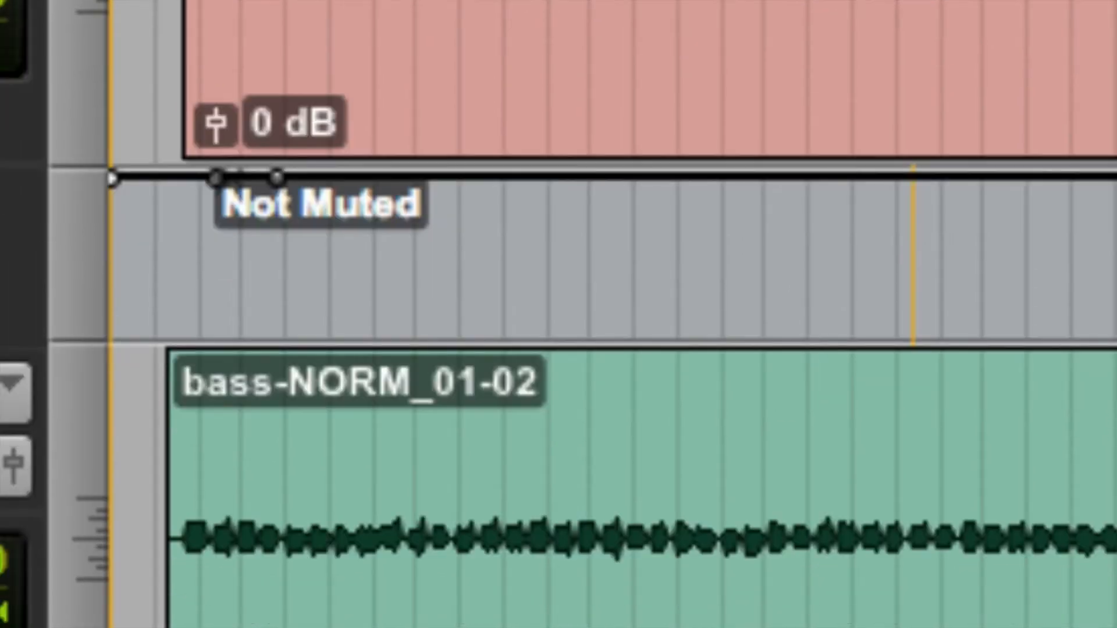
{"action": "left_click_drag", "start_coordinate": [235, 245], "coordinate": [226, 393]}
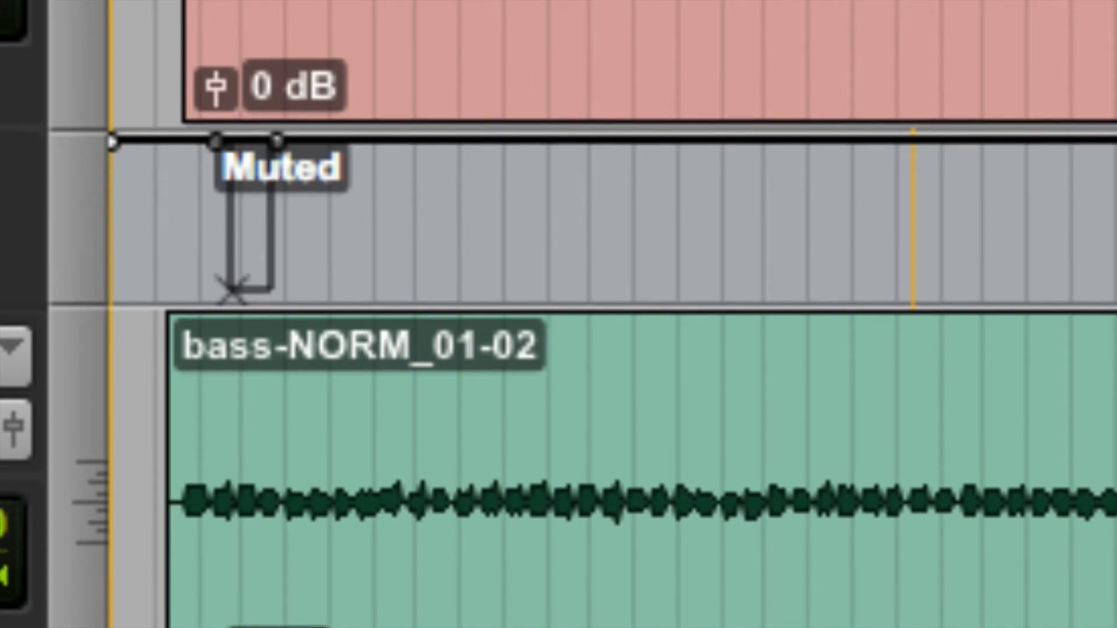
{"action": "left_click_drag", "start_coordinate": [228, 277], "coordinate": [224, 308]}
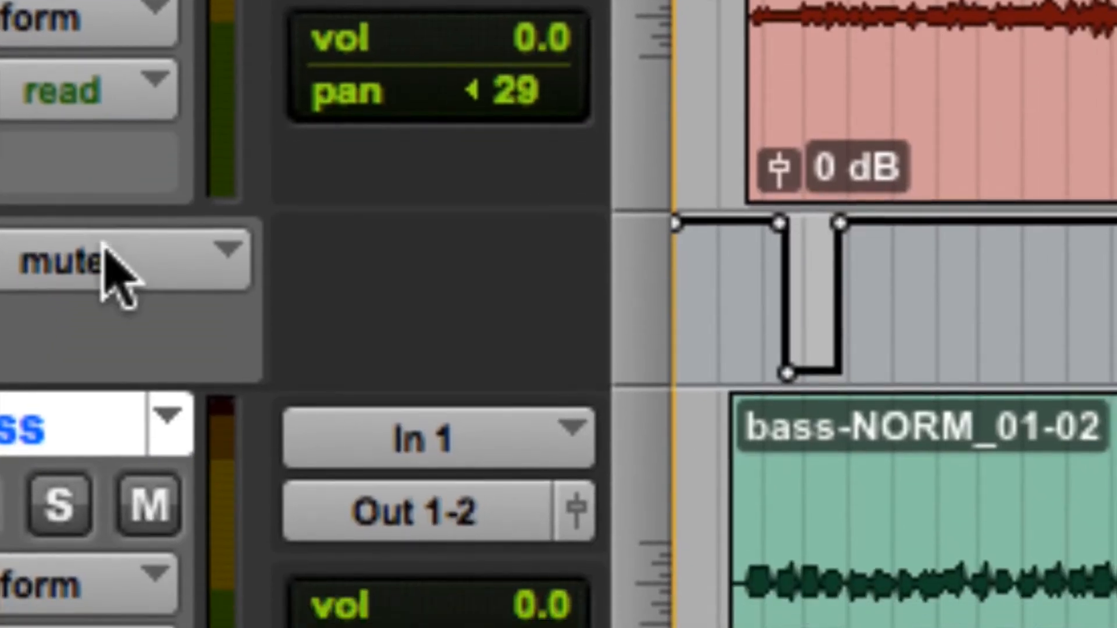
Step: Set the guitar 1 automation lane back to volume, and add and remove a second automation lane below it
{"action": "left_click", "coordinate": [70, 396]}
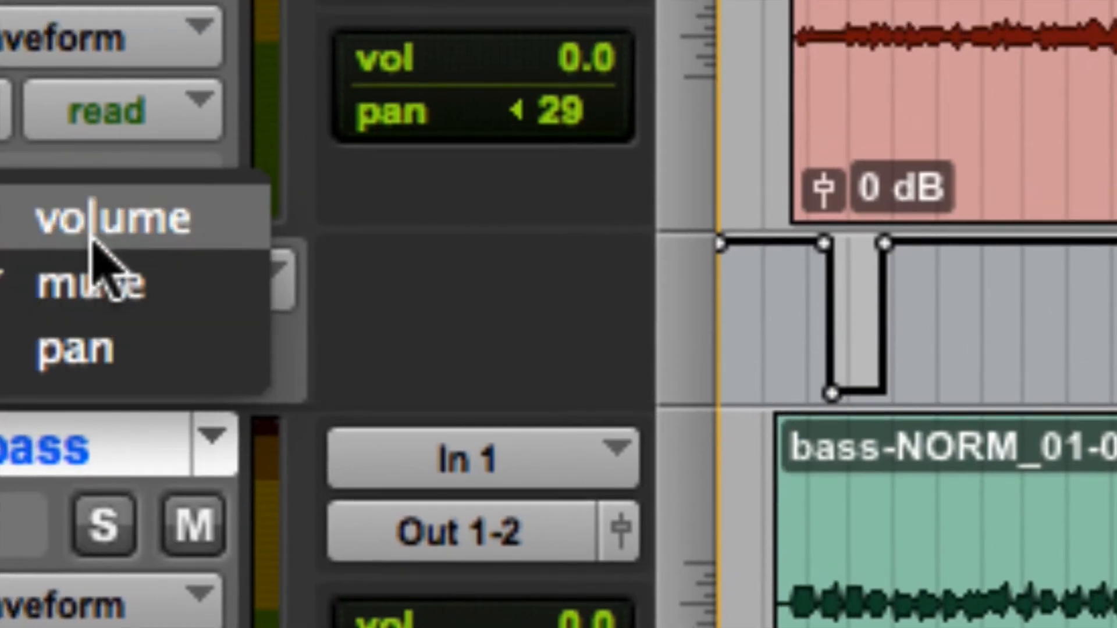
{"action": "left_click", "coordinate": [90, 192]}
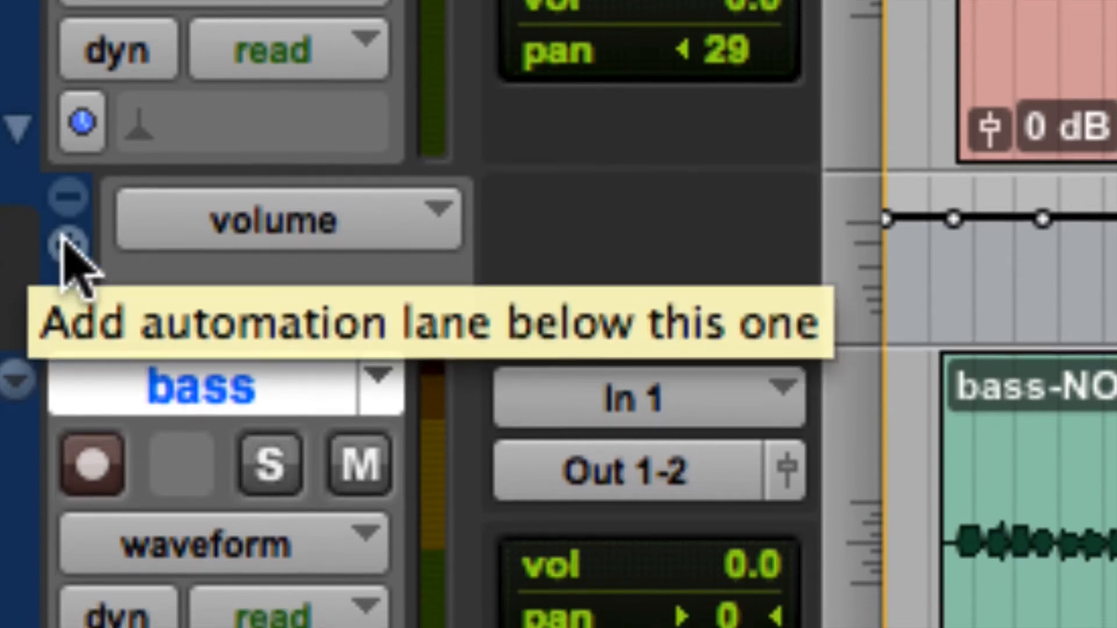
{"action": "left_click", "coordinate": [69, 262]}
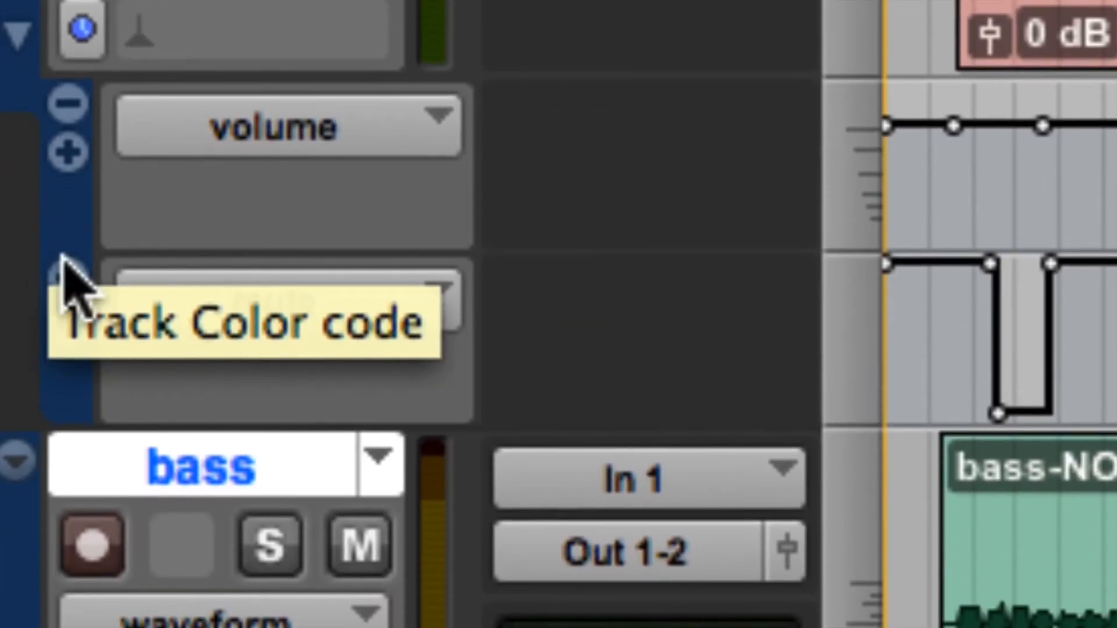
{"action": "left_click", "coordinate": [64, 259]}
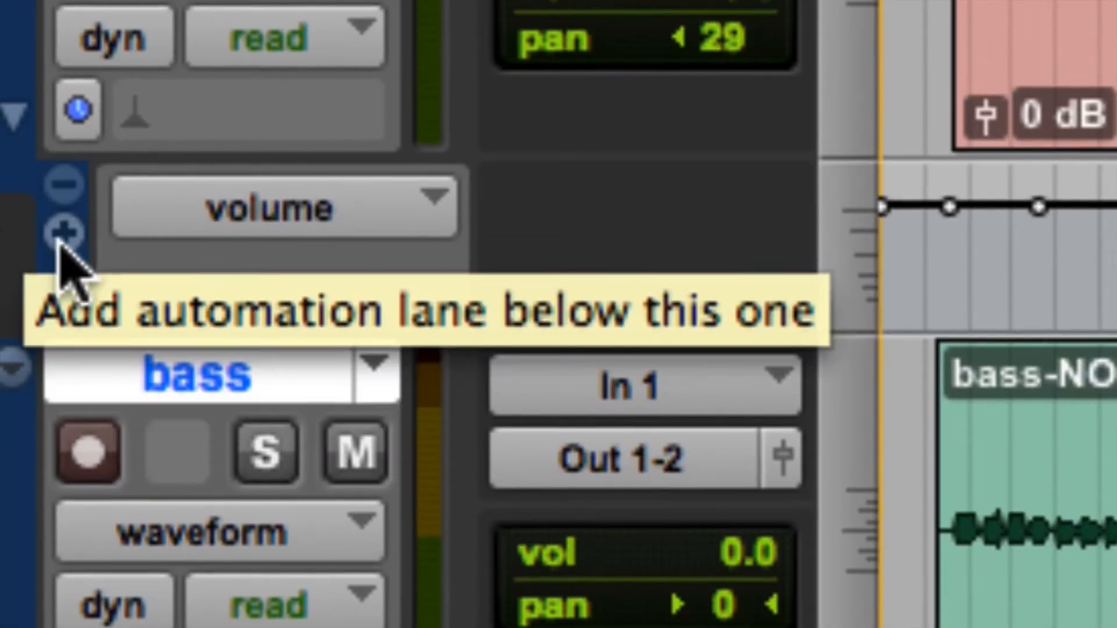
Step: Add a pan automation lane below the guitar 1 volume lane and a mute lane below the pan lane
{"action": "left_click", "coordinate": [79, 195]}
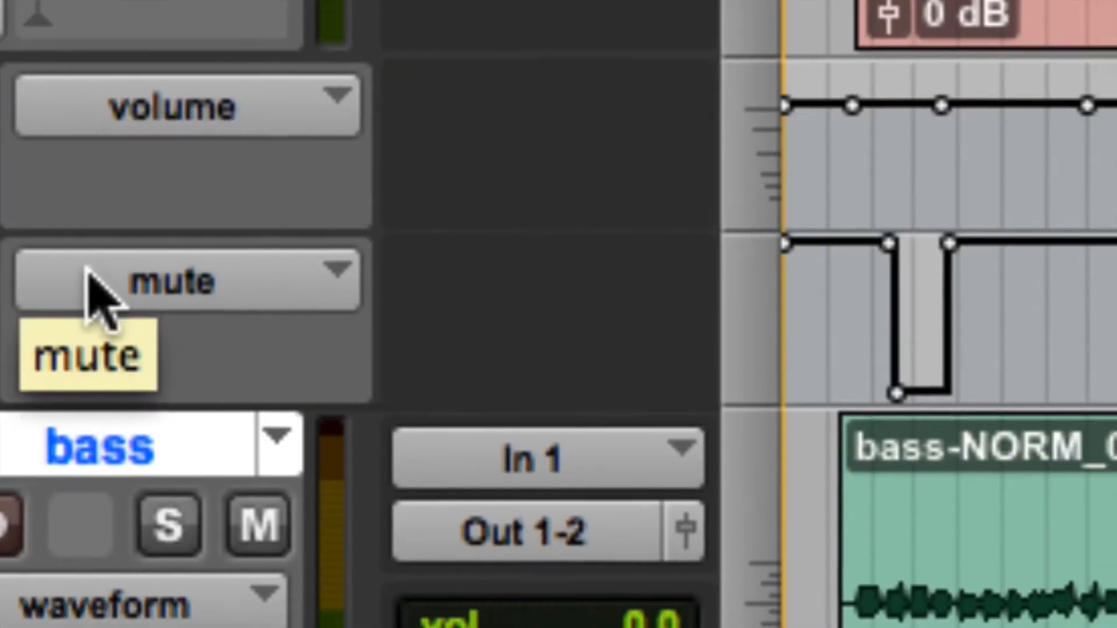
{"action": "left_click", "coordinate": [187, 381]}
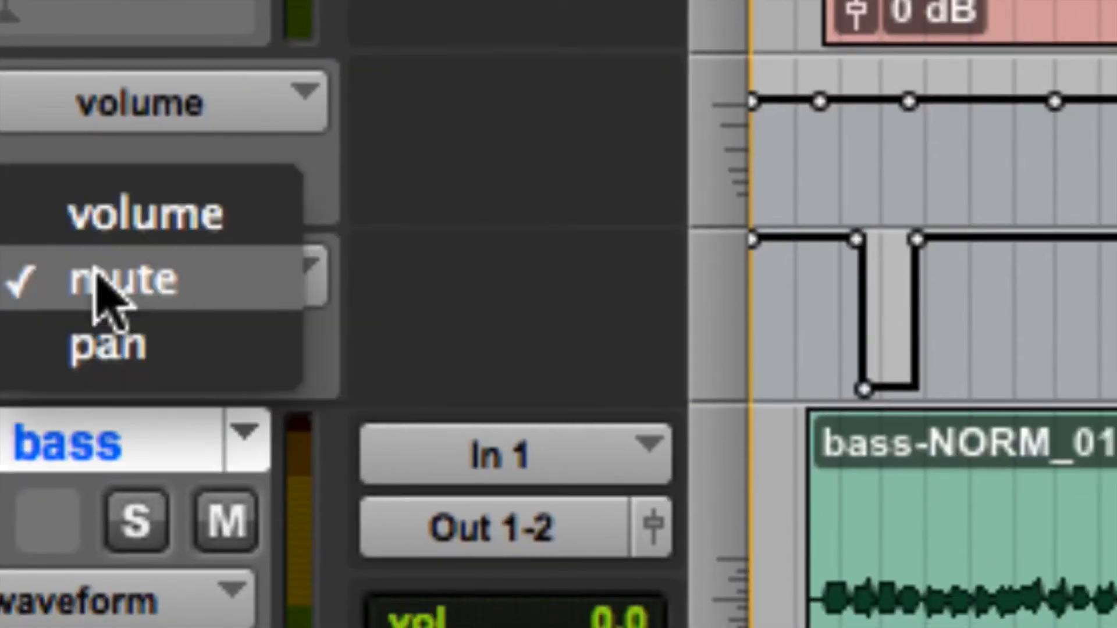
{"action": "left_click", "coordinate": [99, 291]}
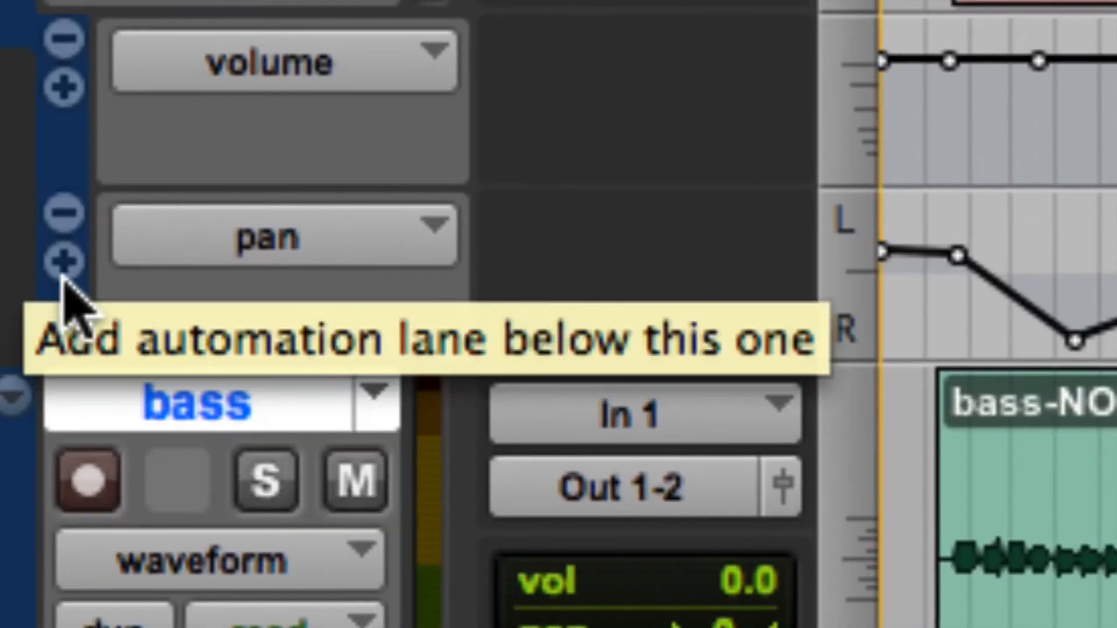
{"action": "left_click", "coordinate": [64, 273]}
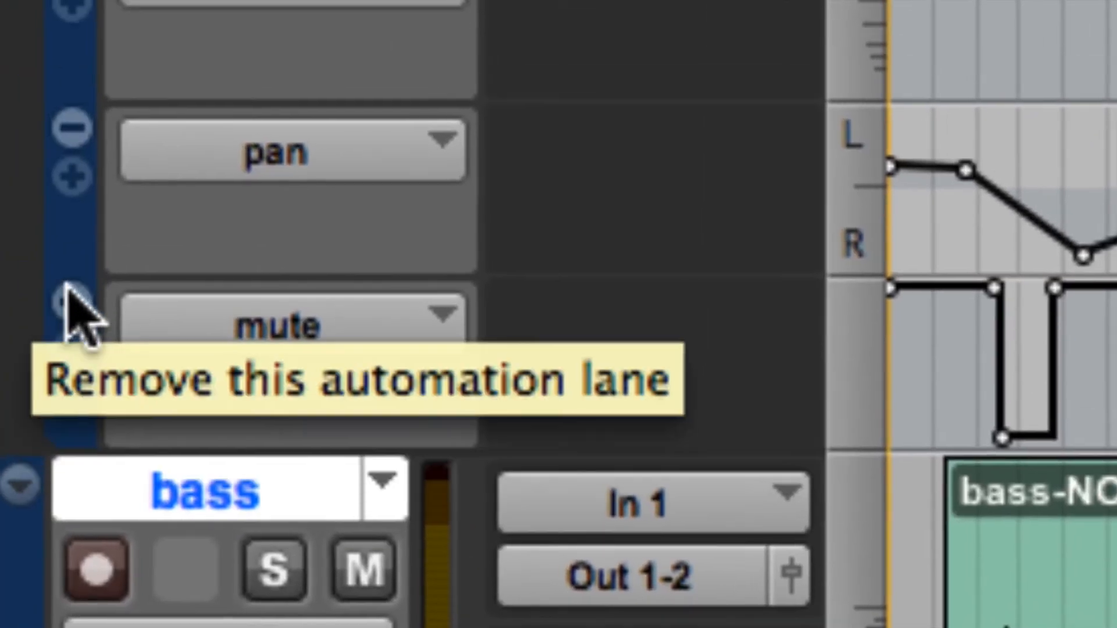
Step: Remove the mute and pan lanes from guitar 1 and hide its remaining automation lane
{"action": "left_click", "coordinate": [71, 291]}
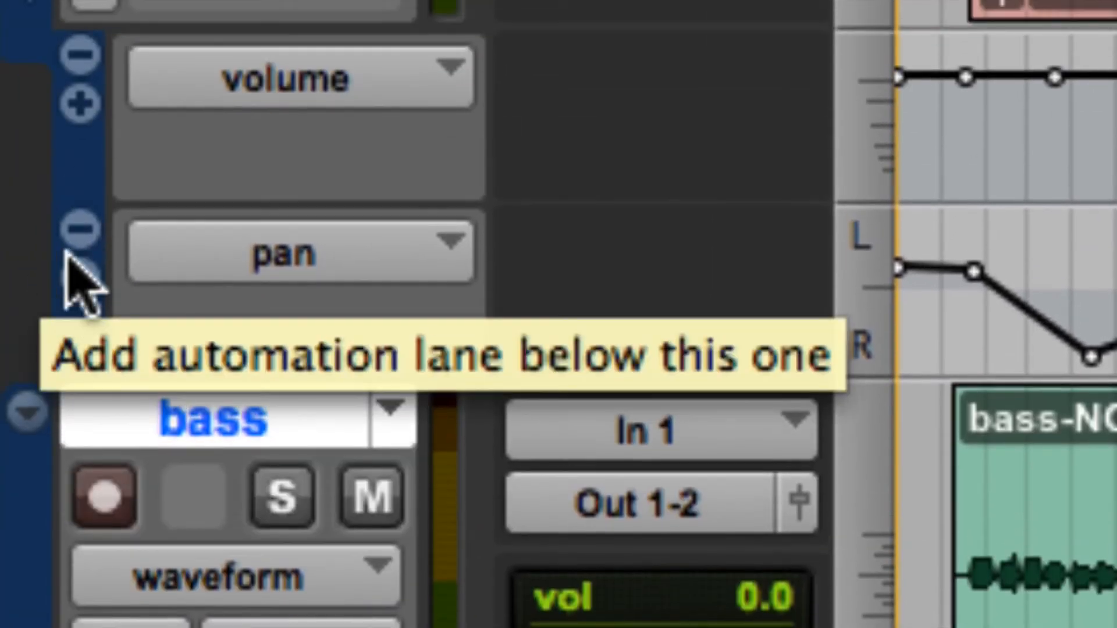
{"action": "left_click", "coordinate": [71, 151]}
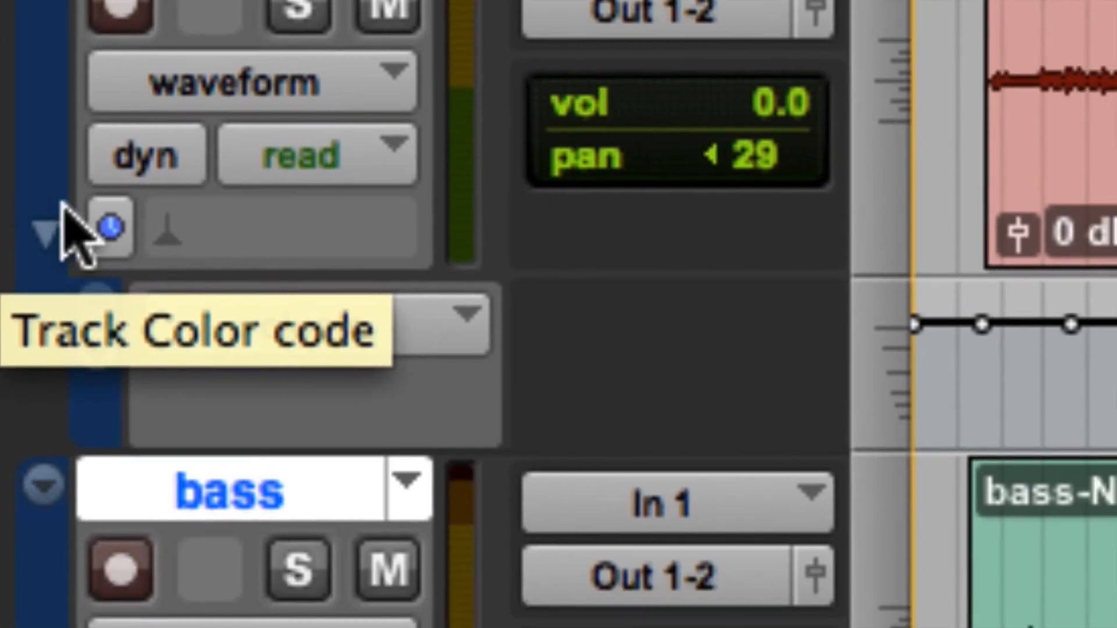
{"action": "left_click", "coordinate": [29, 9]}
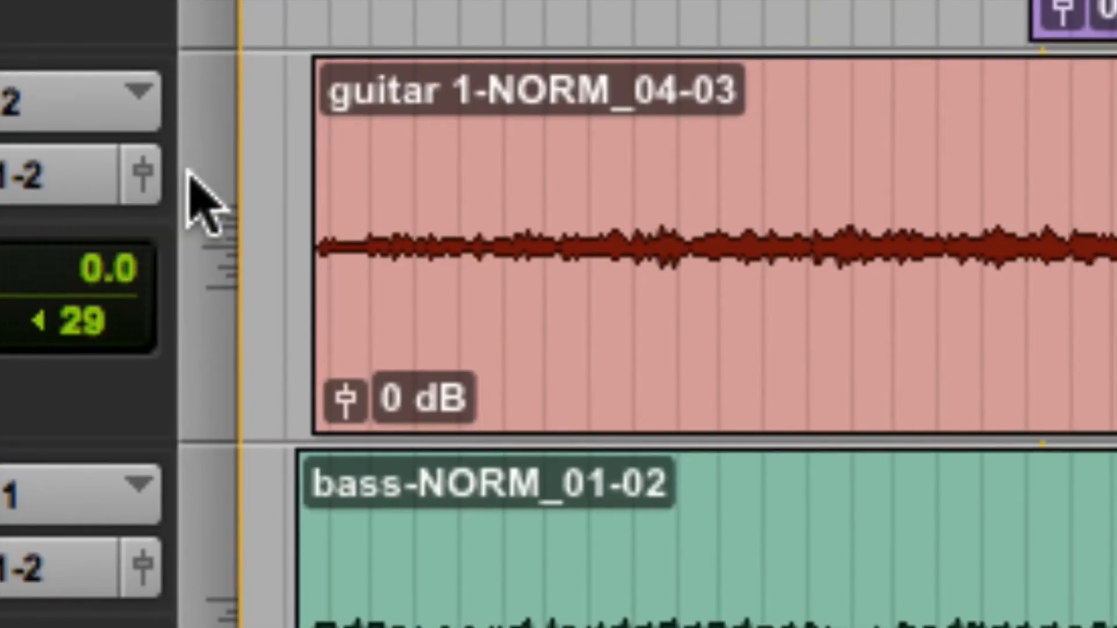
Step: View the Mix window's channel strips, return to the Edit window and show its Inserts A-E column
{"action": "key", "text": "super+equal"}
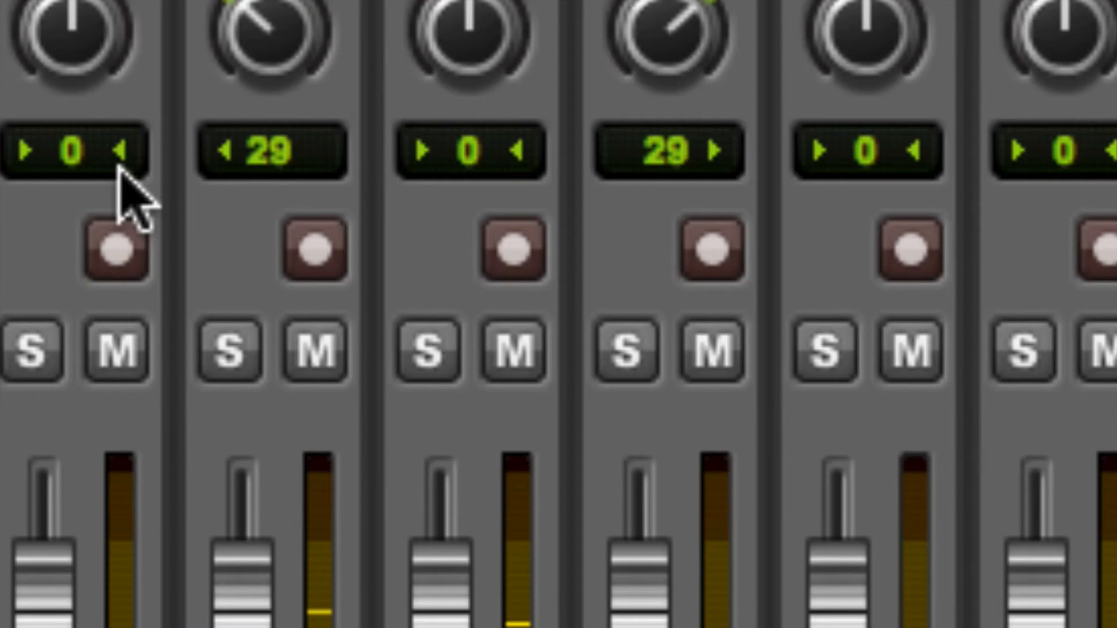
{"action": "key", "text": "super+equal"}
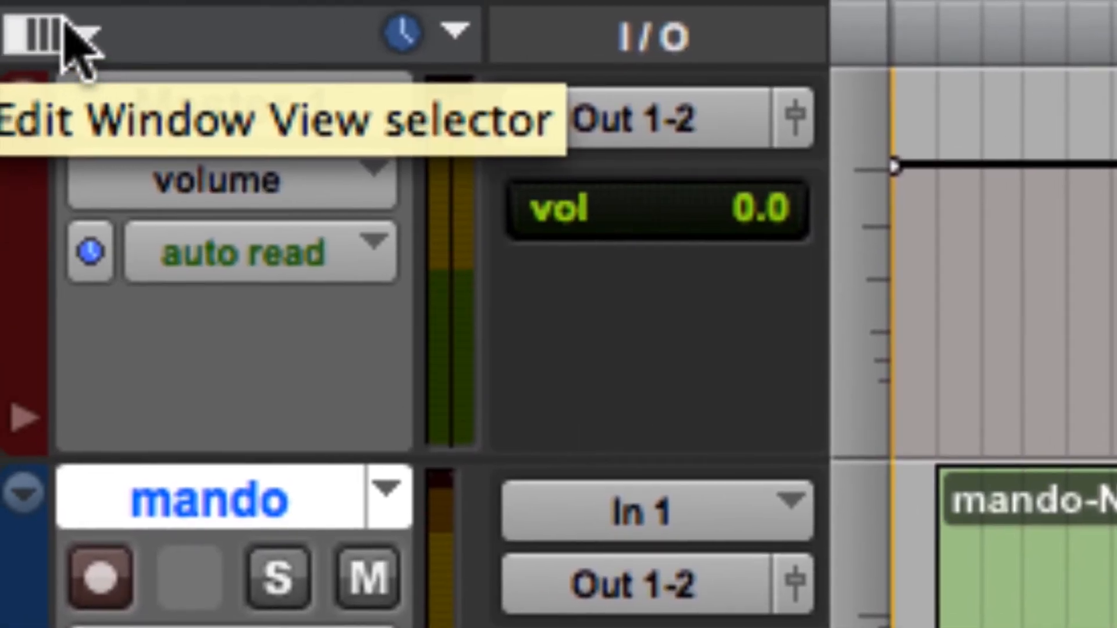
{"action": "left_click", "coordinate": [75, 43]}
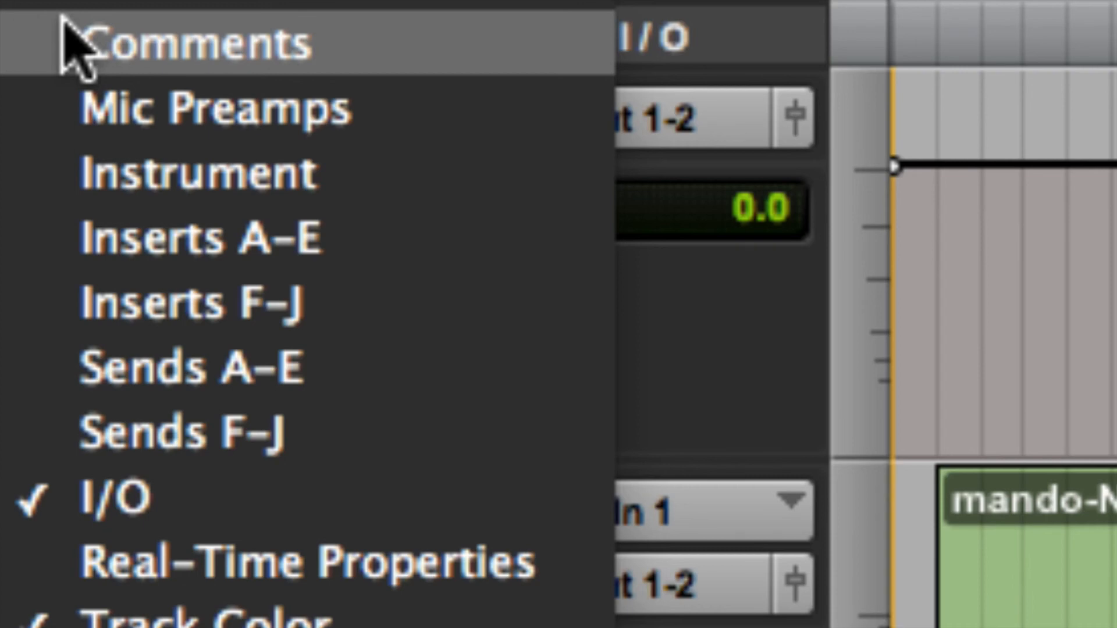
{"action": "left_click", "coordinate": [65, 23]}
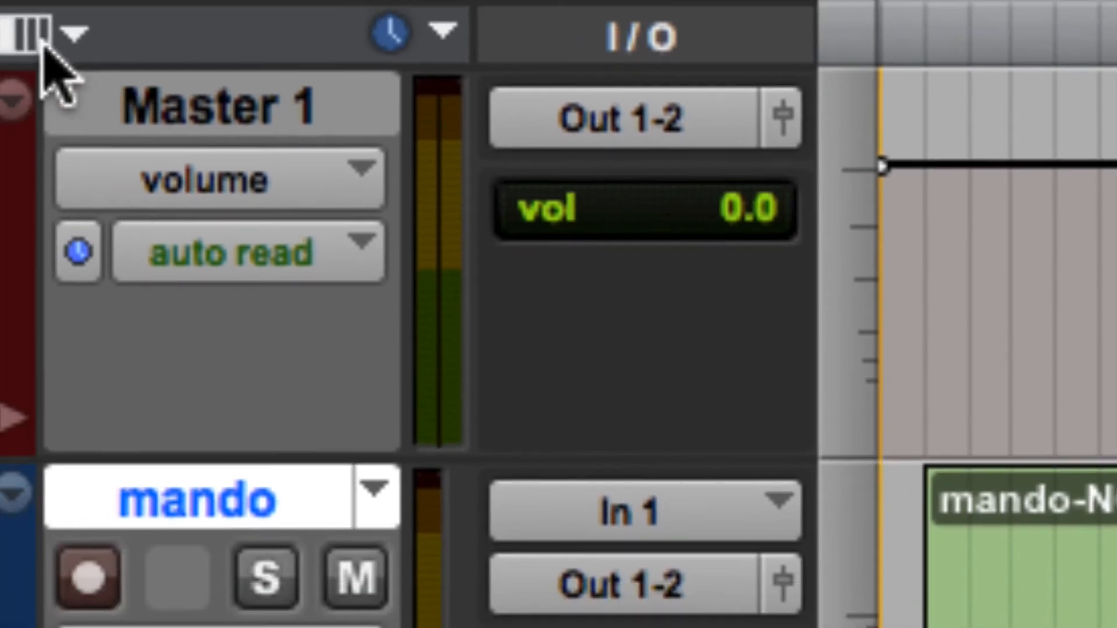
{"action": "left_click", "coordinate": [10, 22]}
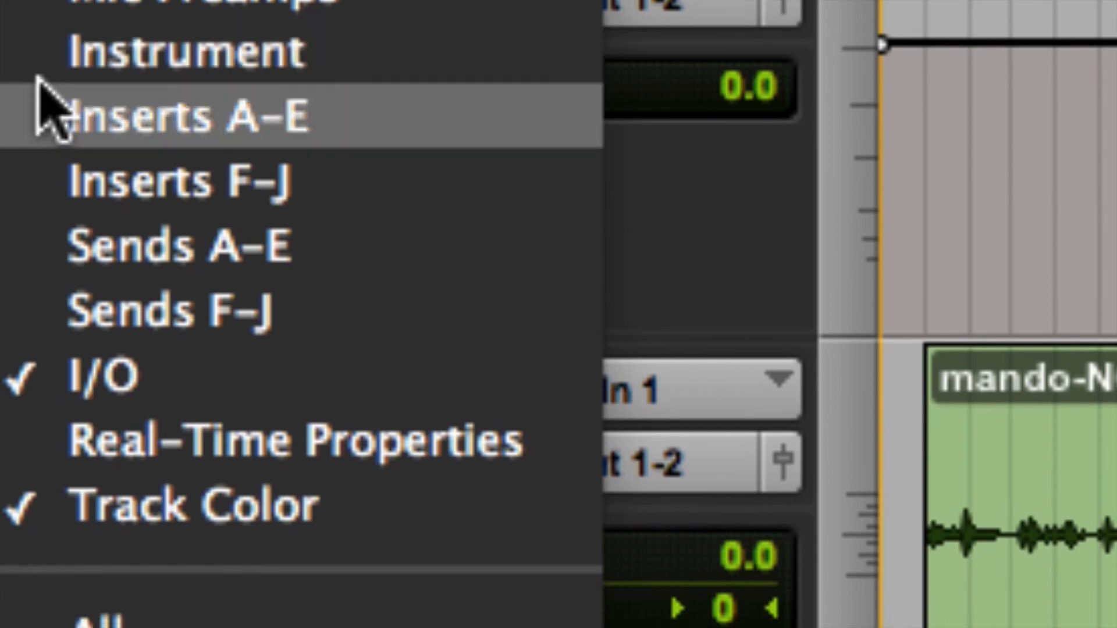
{"action": "left_click", "coordinate": [41, 101]}
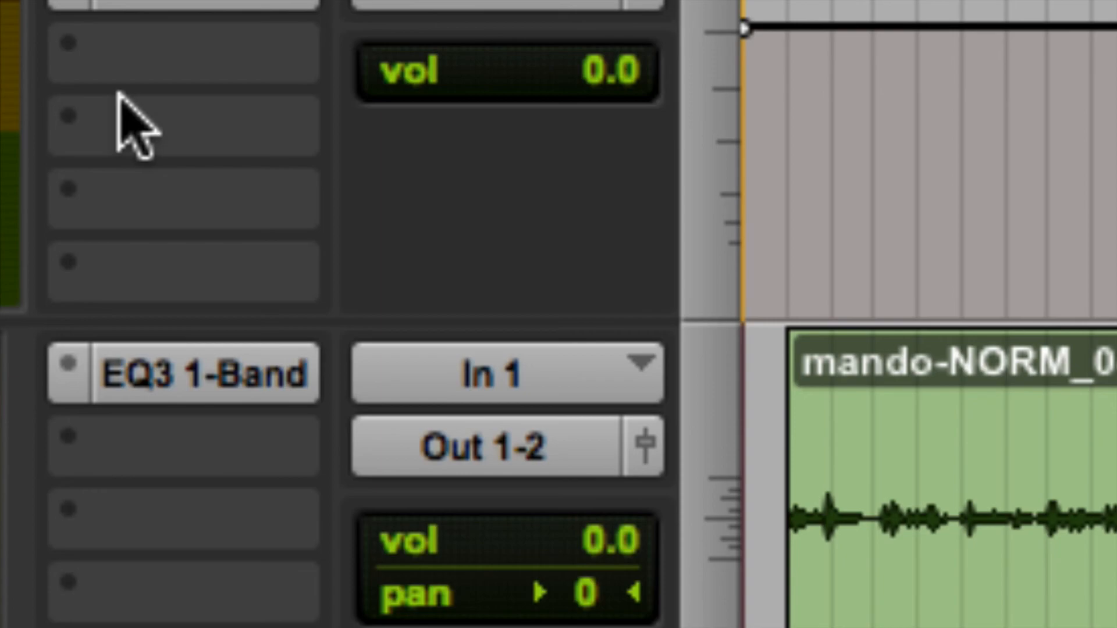
Step: View the sends, I/O and automation sections in the Mix window, and close the session without saving
{"action": "key", "text": "super+equal"}
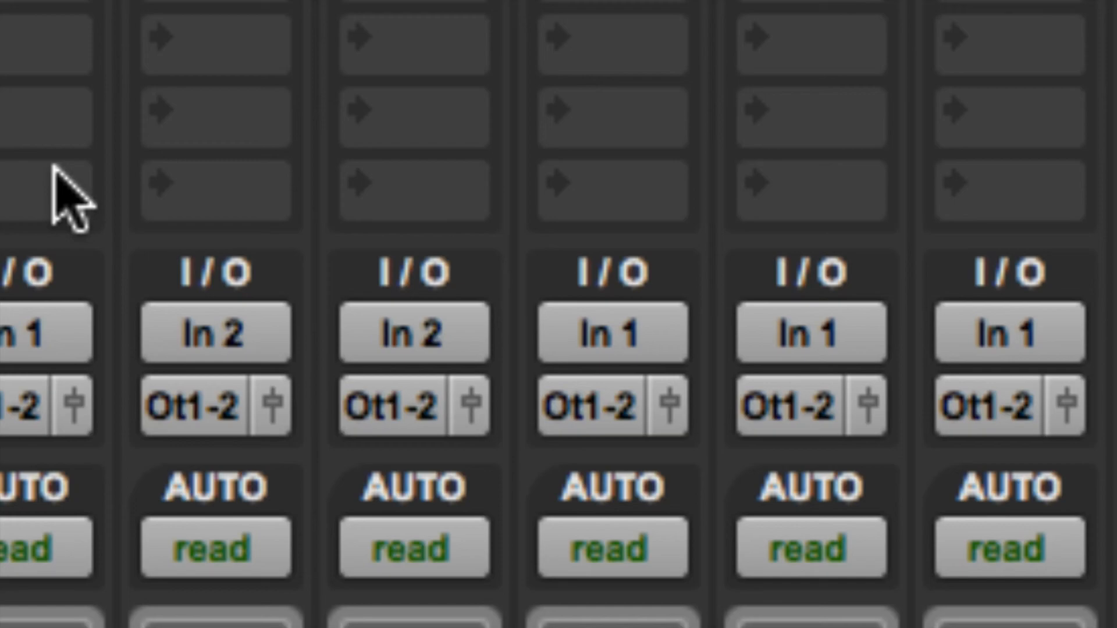
{"action": "key", "text": "super+equal"}
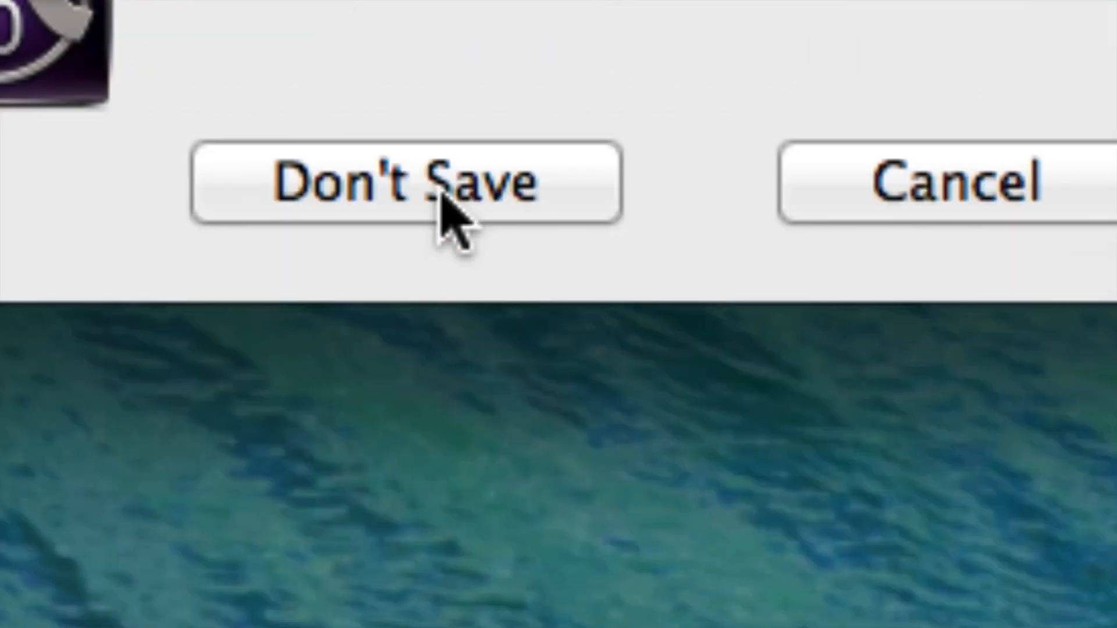
{"action": "left_click", "coordinate": [448, 221]}
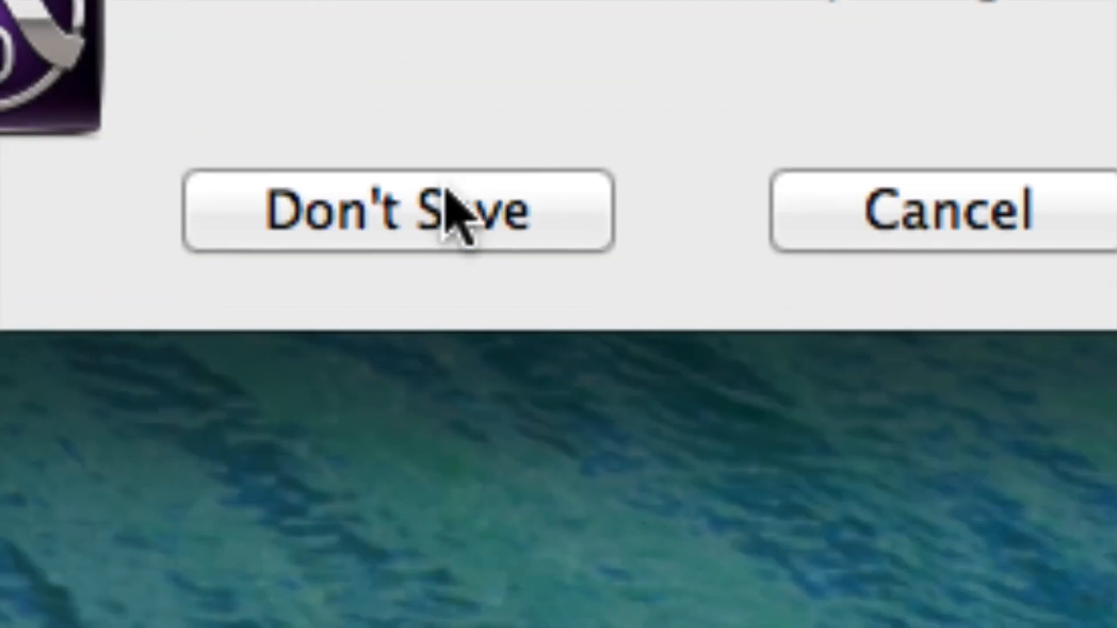
{"action": "left_click", "coordinate": [449, 294]}
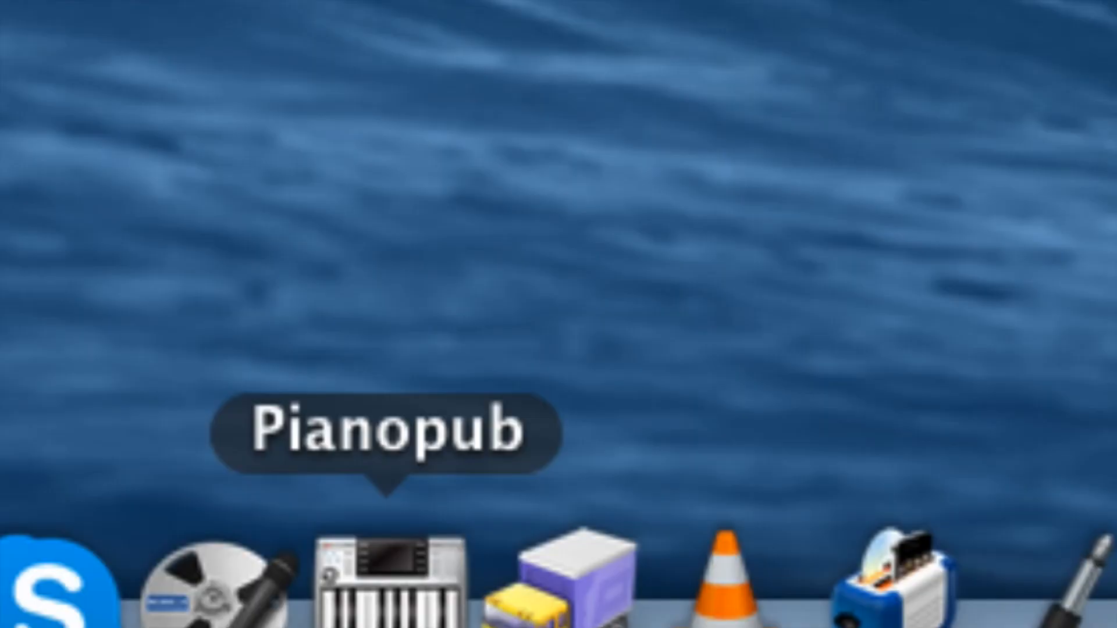